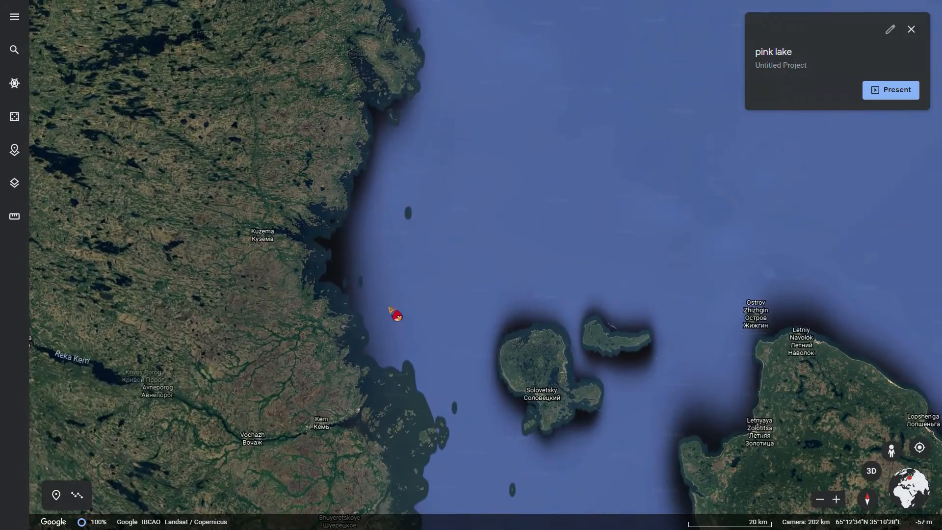
# - Survey the White Sea coast around Solovetsky and Kandalaksha, widening the view to the whole globe
pyautogui.scroll(-5, 378, 319)
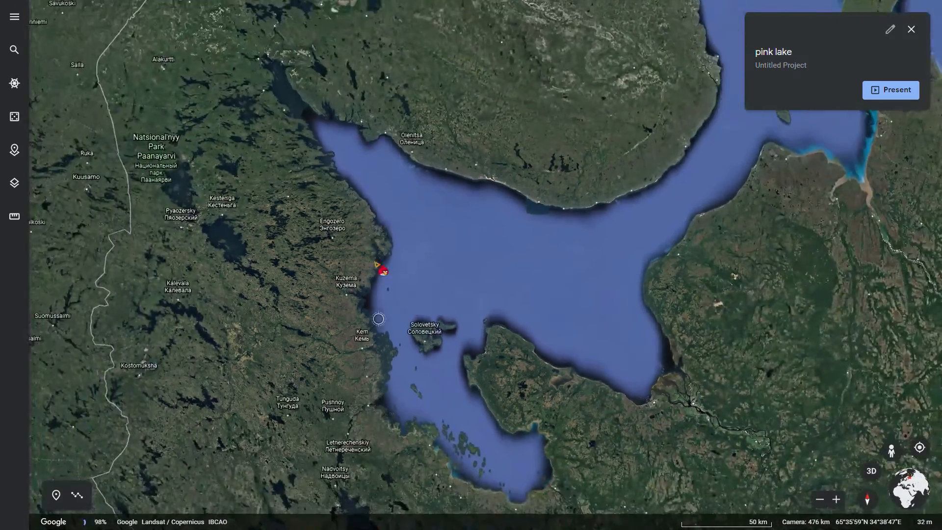
pyautogui.scroll(5, 376, 267)
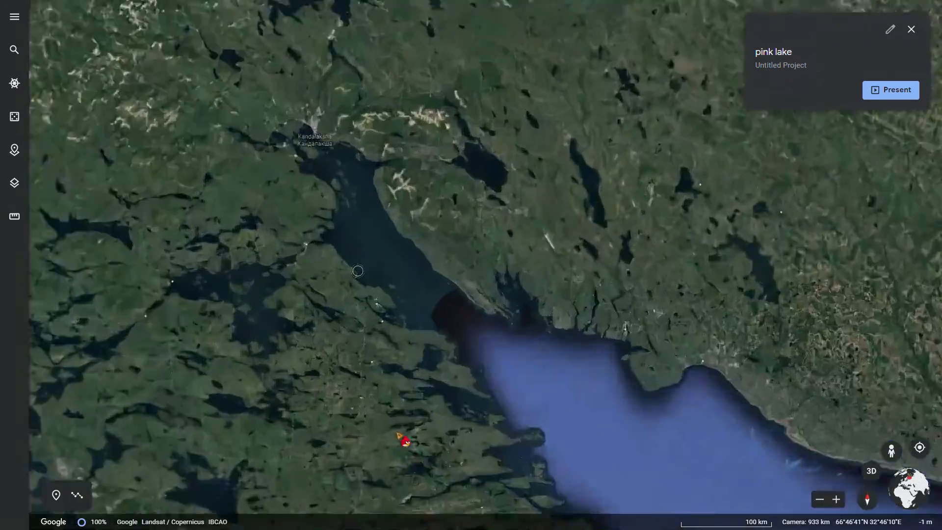
pyautogui.scroll(-10, 414, 425)
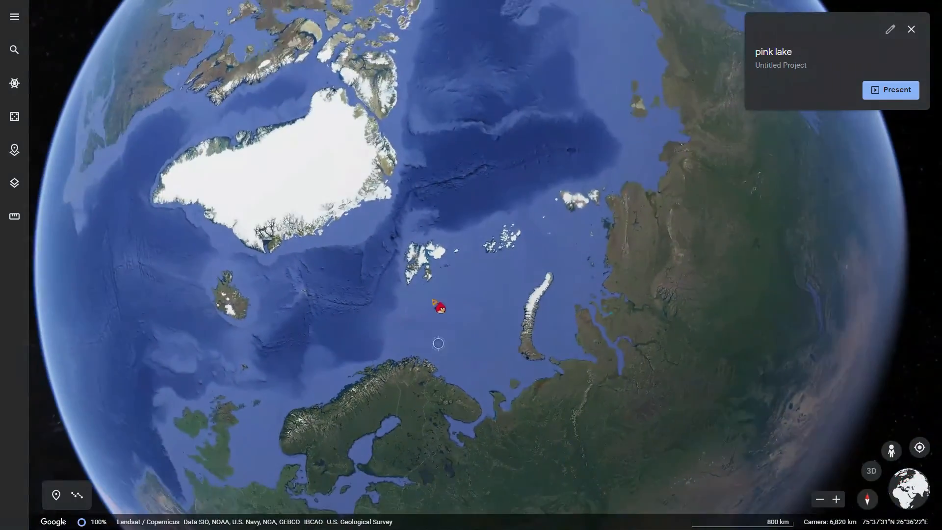
pyautogui.moveTo(442, 400); pyautogui.dragTo(421, 25)
pyautogui.scroll(-5, 420, 25)
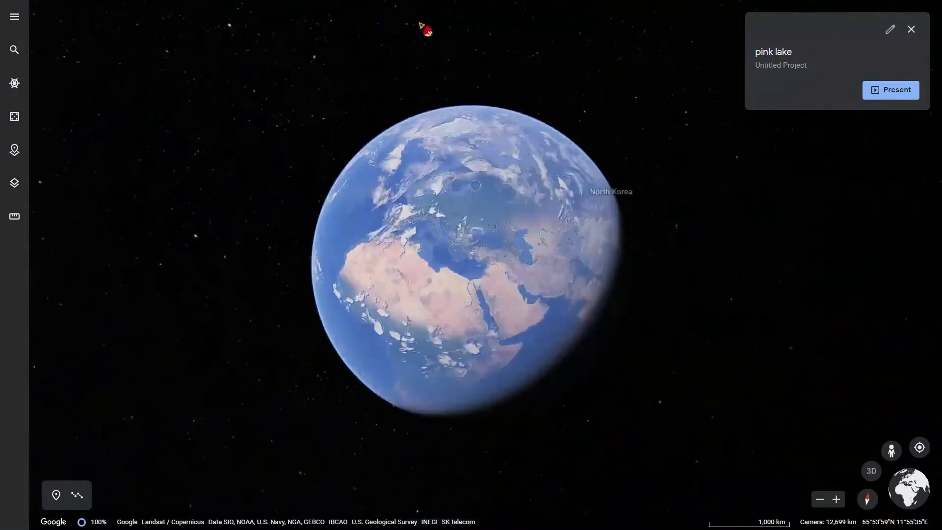
pyautogui.scroll(5, 473, 266)
pyautogui.scroll(-5, 479, 339)
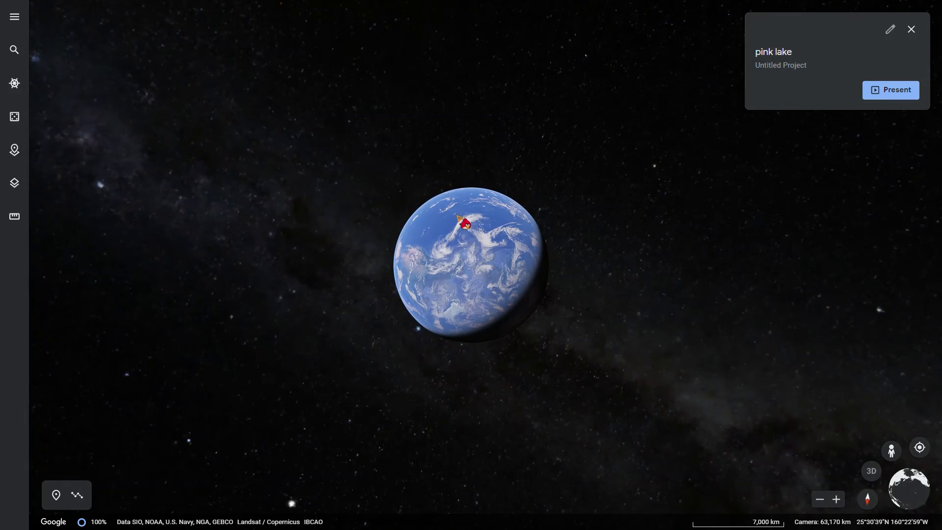
# - Look around the globe from the North Pacific across the Arctic and Greenland to Antarctica
pyautogui.scroll(5, 463, 254)
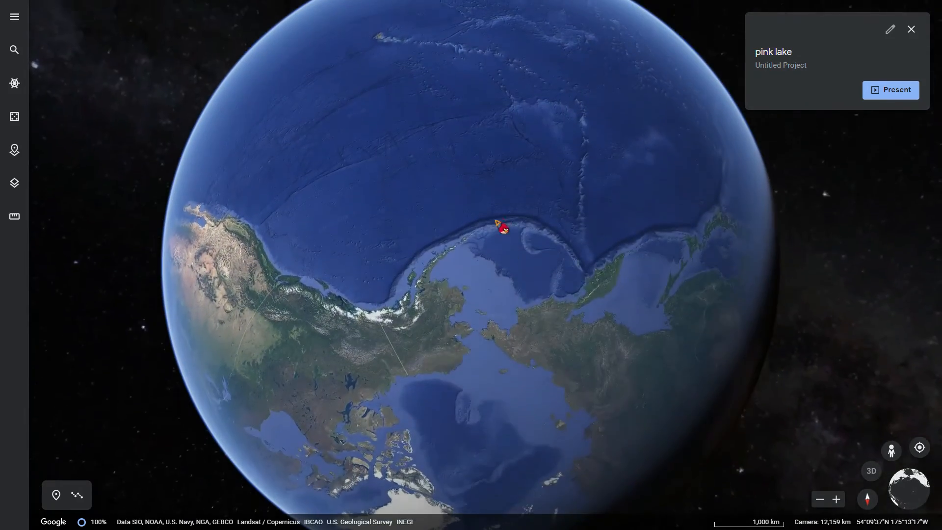
pyautogui.moveTo(496, 221); pyautogui.dragTo(499, 24)
pyautogui.moveTo(538, 289); pyautogui.dragTo(579, 29)
pyautogui.moveTo(560, 245); pyautogui.dragTo(557, 7)
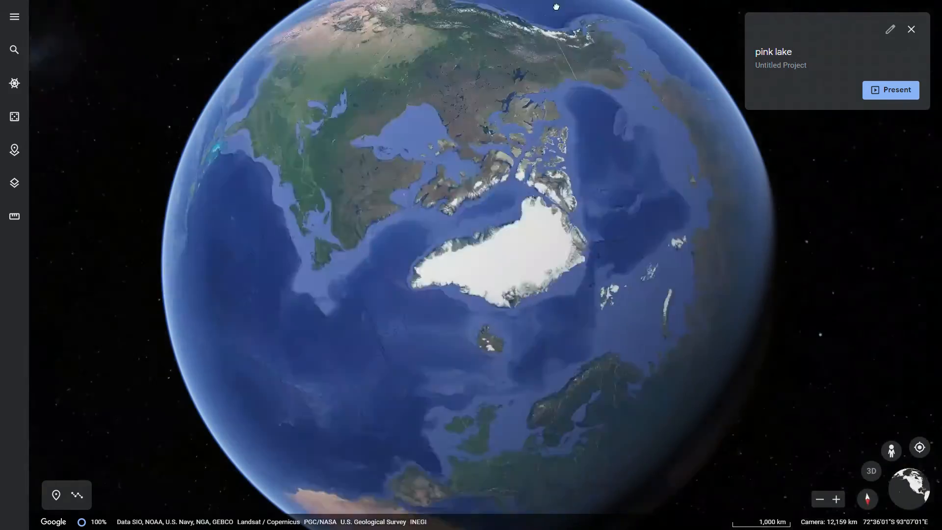
pyautogui.moveTo(507, 260); pyautogui.dragTo(896, 201)
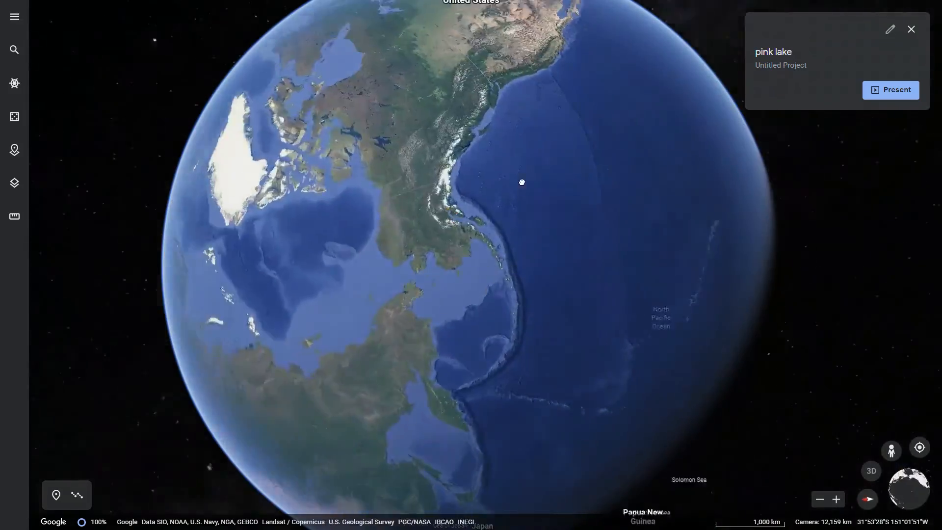
pyautogui.moveTo(522, 182); pyautogui.dragTo(388, 294)
pyautogui.scroll(-3, 474, 279)
pyautogui.scroll(5, 485, 322)
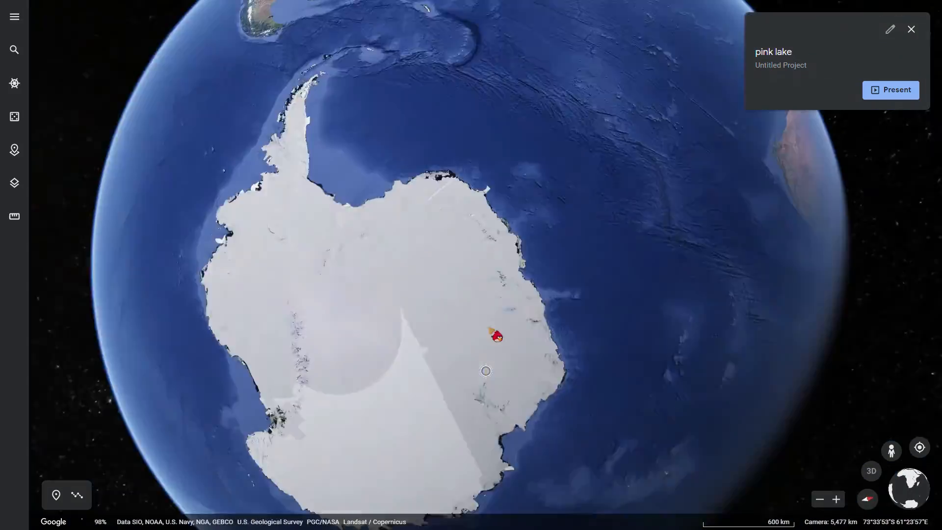
pyautogui.scroll(-5, 490, 327)
pyautogui.moveTo(347, 323); pyautogui.dragTo(579, 486)
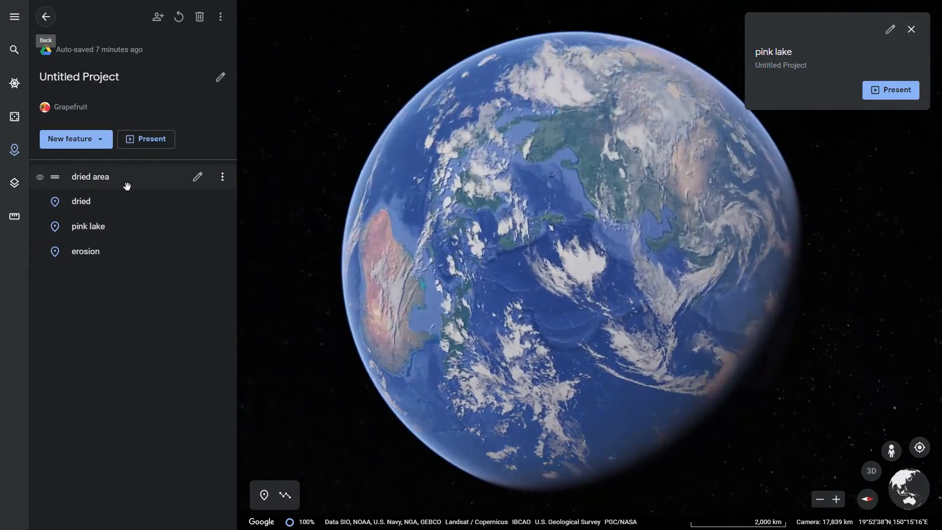
# - Fly to the "dried area" placemark of the Untitled Project and hide the project's feature list
pyautogui.click(126, 185)
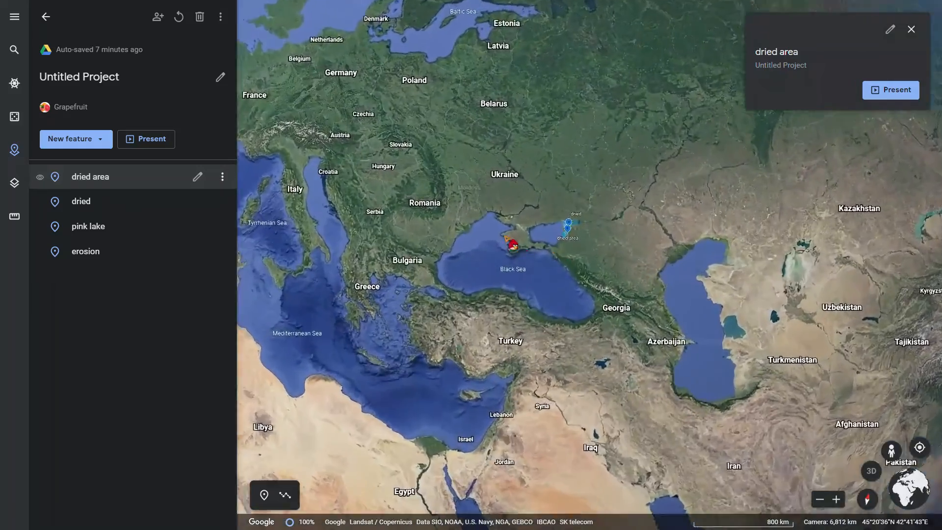
pyautogui.click(15, 151)
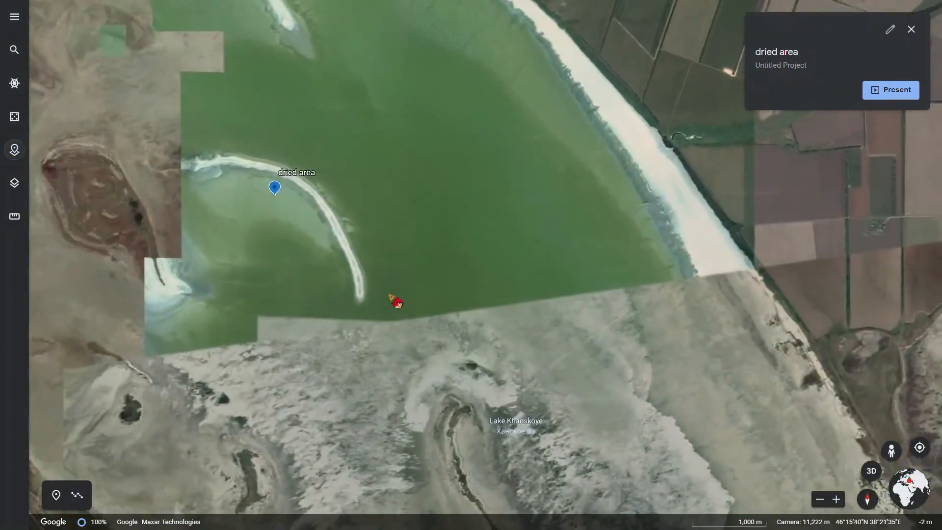
# - Examine where the "dried" and "dried area" placemarks lie relative to the Sea of Azov, Black Sea and Caspian Sea
pyautogui.scroll(-10, 391, 297)
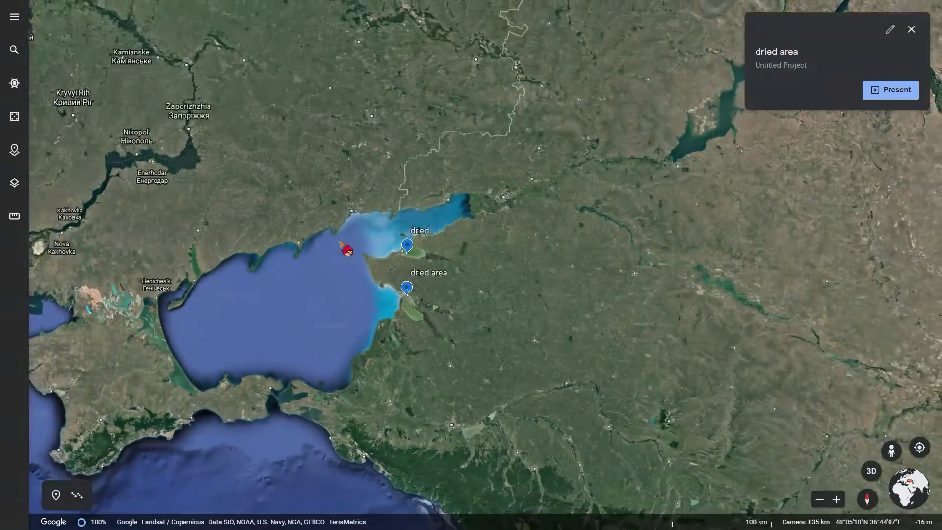
pyautogui.scroll(-10, 342, 245)
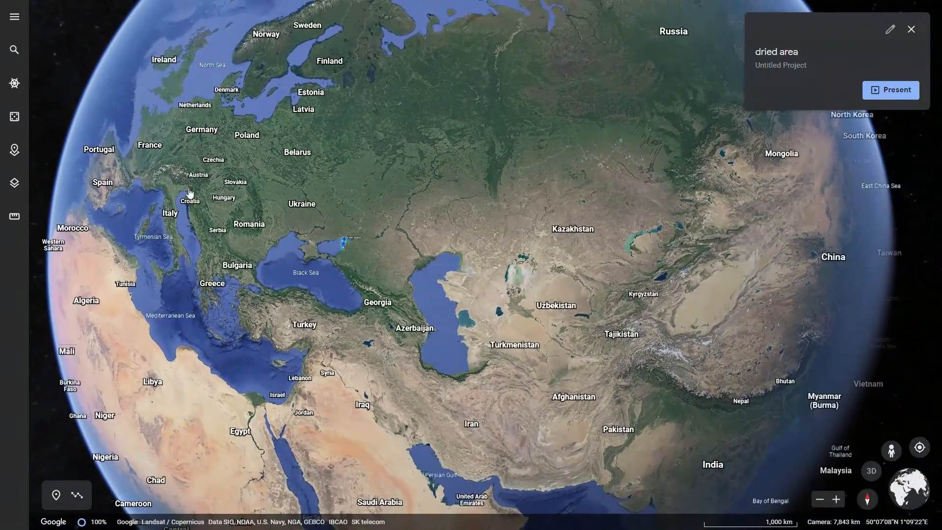
pyautogui.scroll(5, 339, 246)
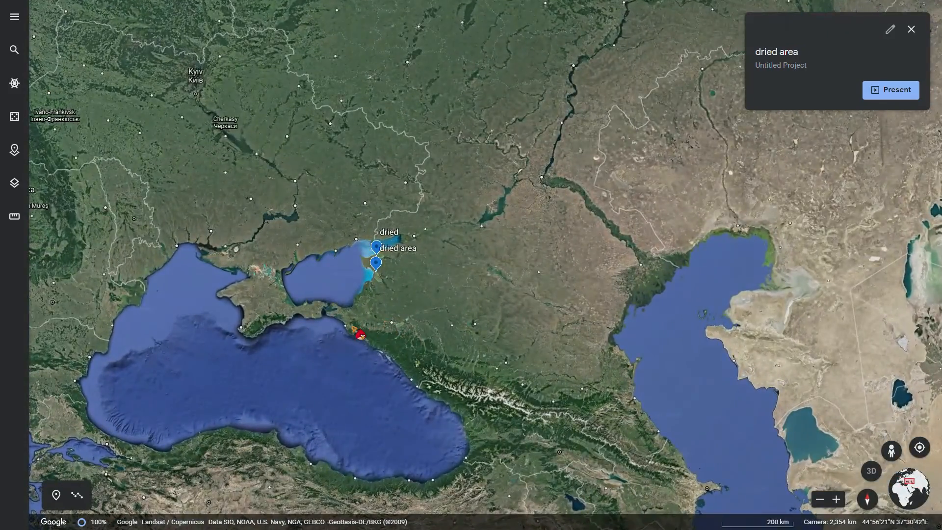
pyautogui.scroll(5, 327, 276)
pyautogui.scroll(-6, 327, 275)
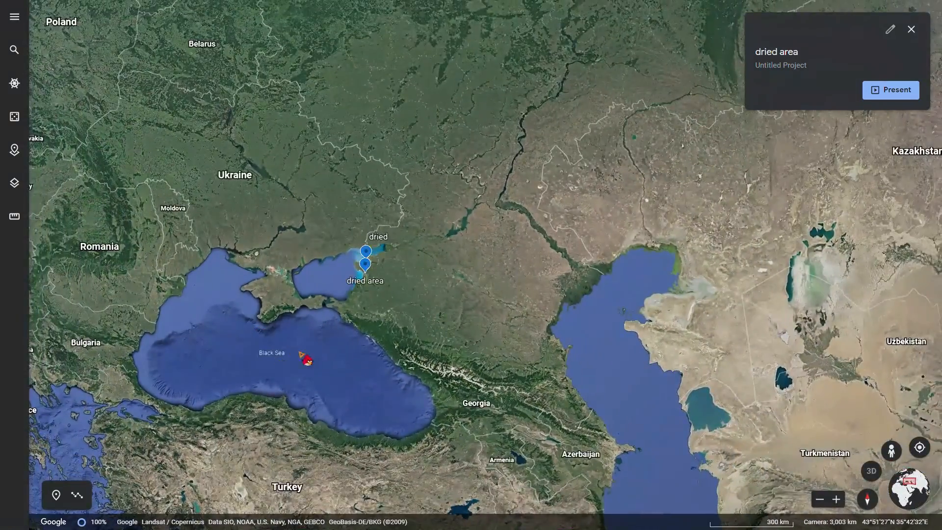
# - Inspect the Kerch strait connecting the Sea of Azov with the Black Sea
pyautogui.scroll(8, 333, 340)
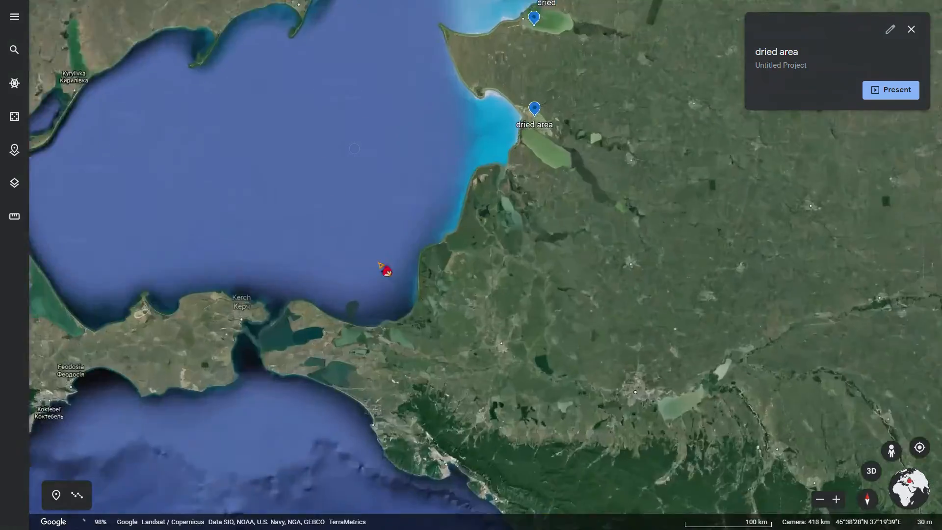
pyautogui.scroll(-3, 383, 238)
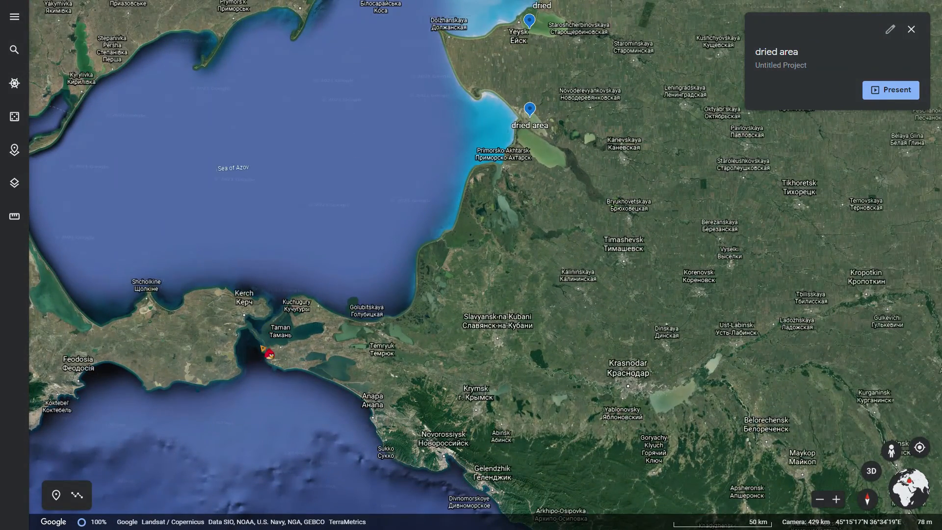
pyautogui.scroll(8, 263, 324)
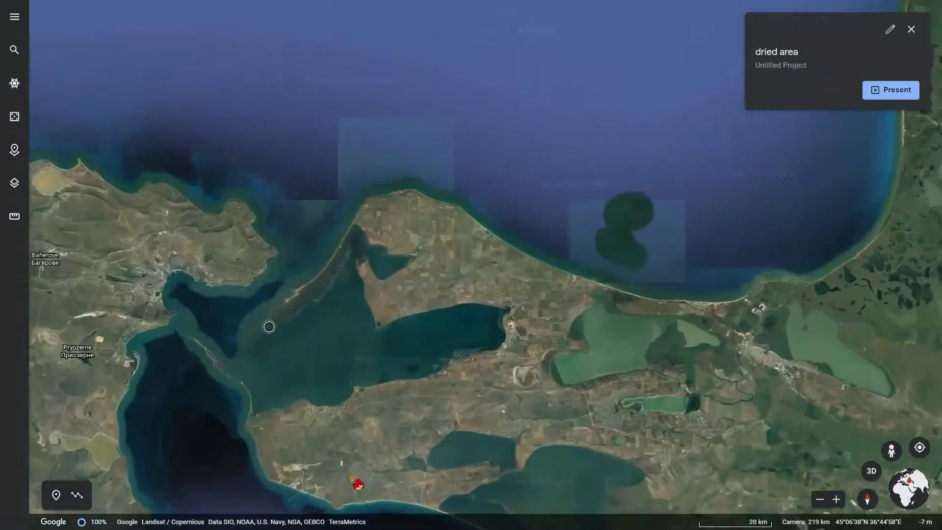
pyautogui.scroll(-4, 194, 373)
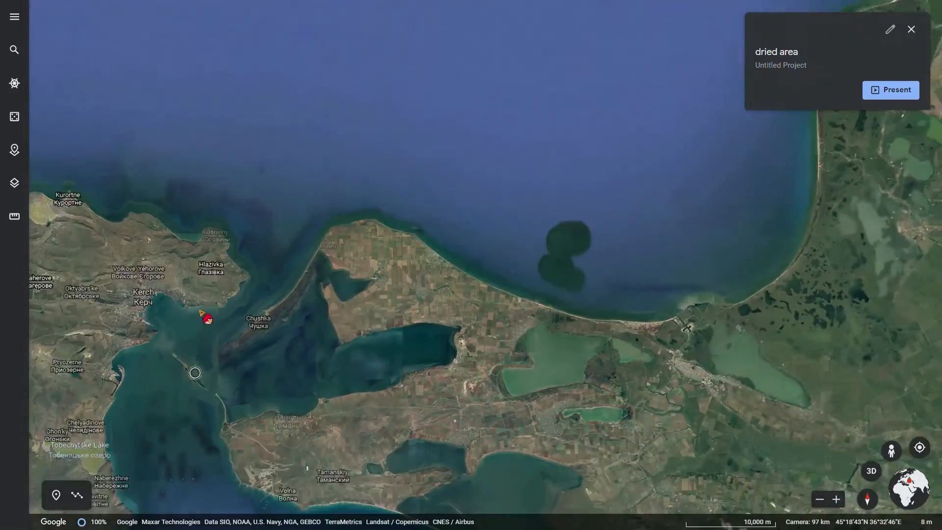
pyautogui.scroll(-5, 347, 67)
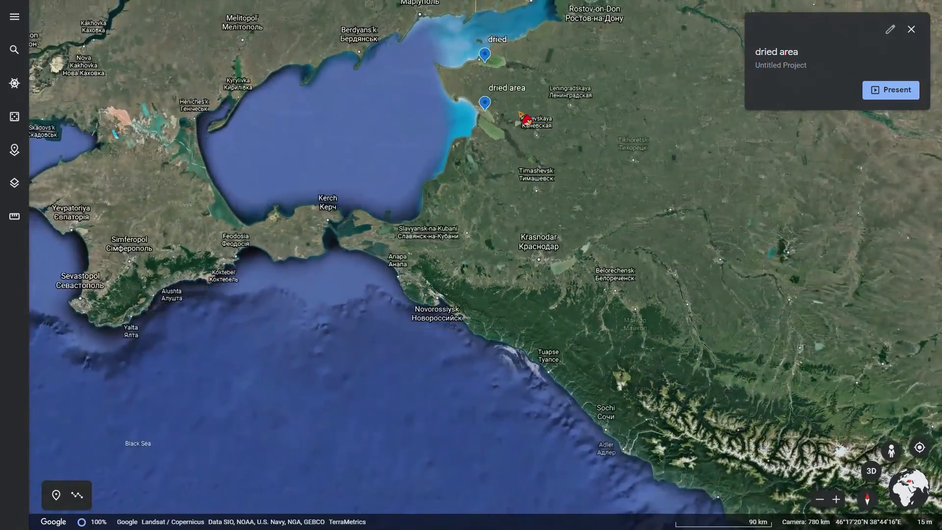
# - Return to the "dried area" placemark and examine the green lake and its dried surroundings at Lake Khanskoye
pyautogui.moveTo(474, 189); pyautogui.dragTo(475, 292)
pyautogui.scroll(8, 474, 293)
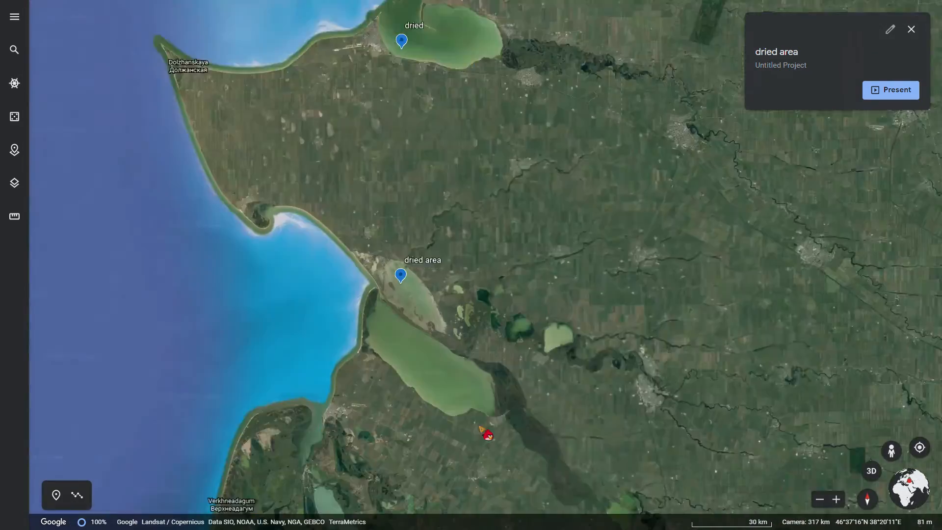
pyautogui.scroll(5, 346, 224)
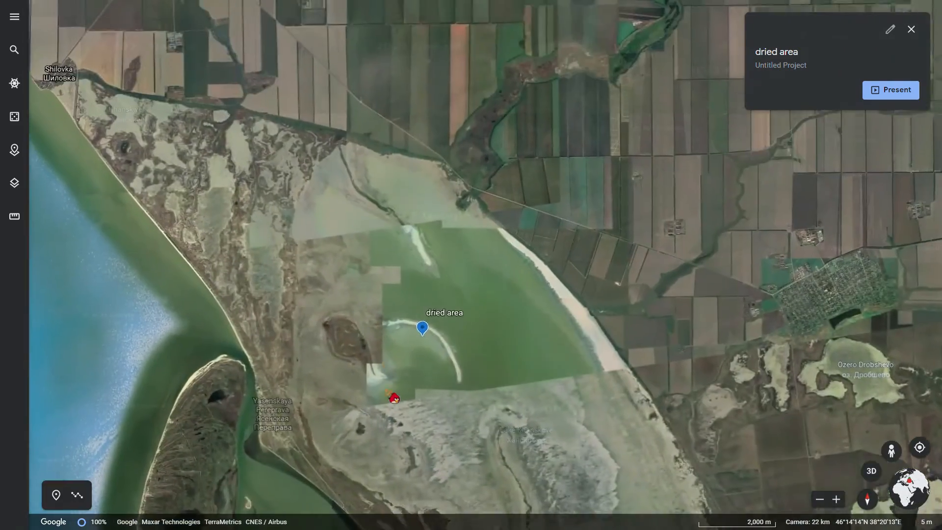
pyautogui.scroll(5, 400, 459)
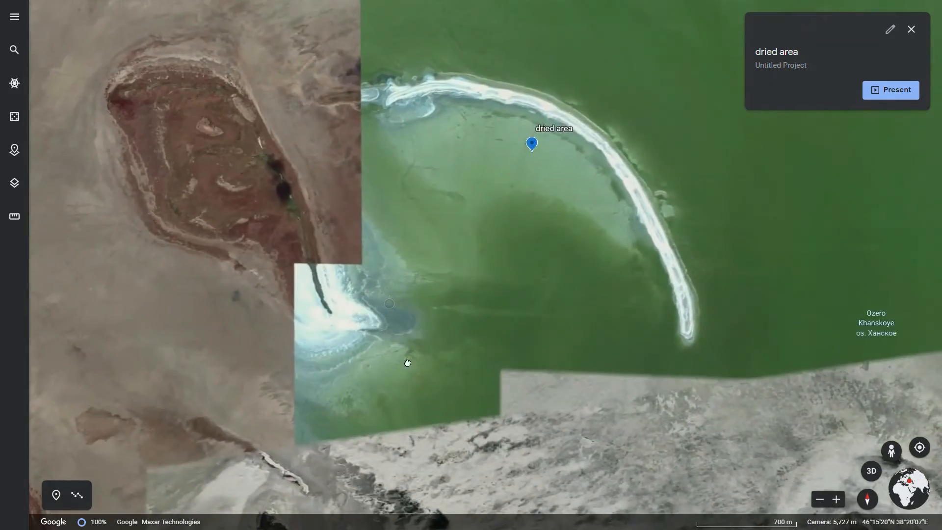
pyautogui.scroll(-2, 400, 326)
pyautogui.scroll(5, 543, 234)
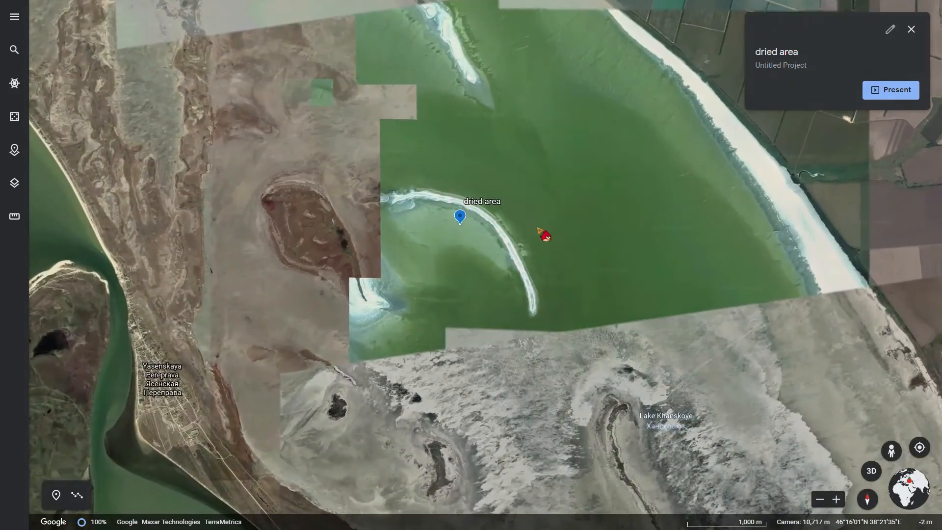
# - Inspect the curved white strip beside the "dried area" placemark at close range along its length
pyautogui.scroll(4, 536, 225)
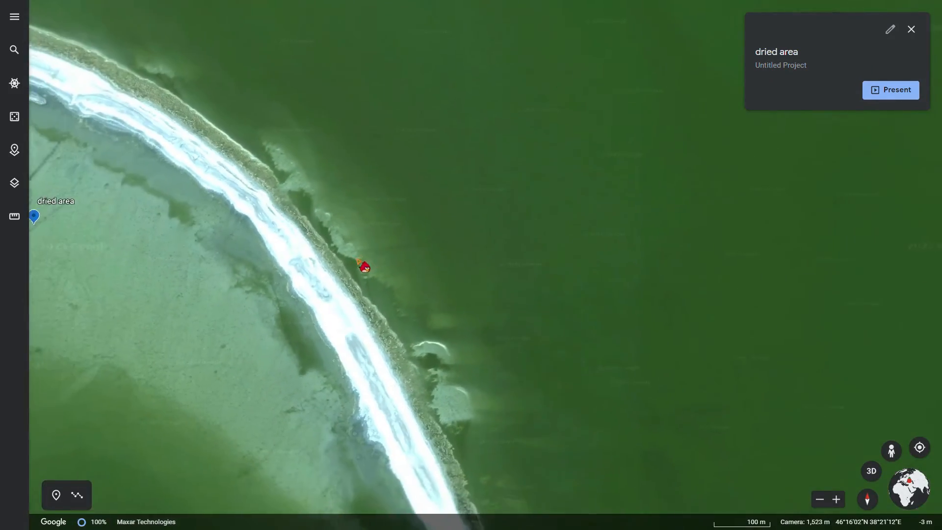
pyautogui.scroll(3, 406, 333)
pyautogui.scroll(-10, 485, 223)
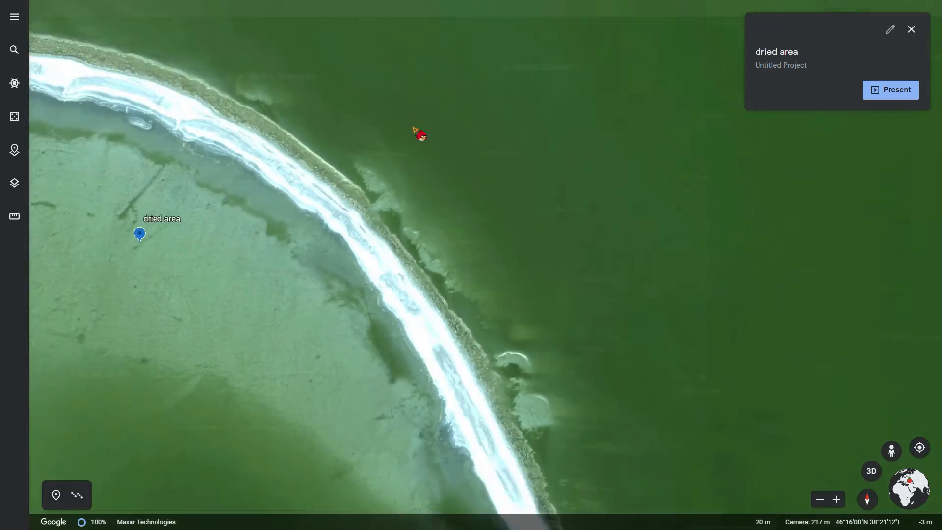
pyautogui.scroll(5, 411, 215)
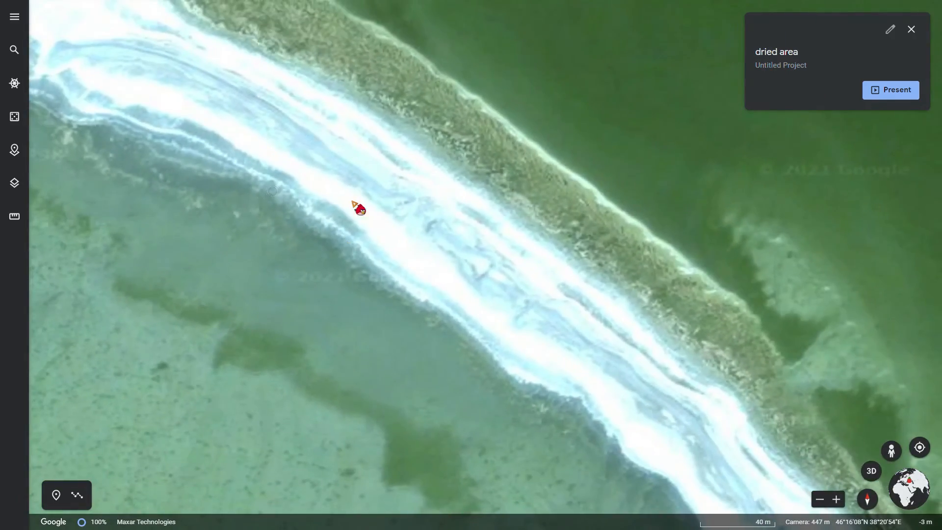
pyautogui.scroll(-4, 414, 205)
pyautogui.scroll(3, 420, 197)
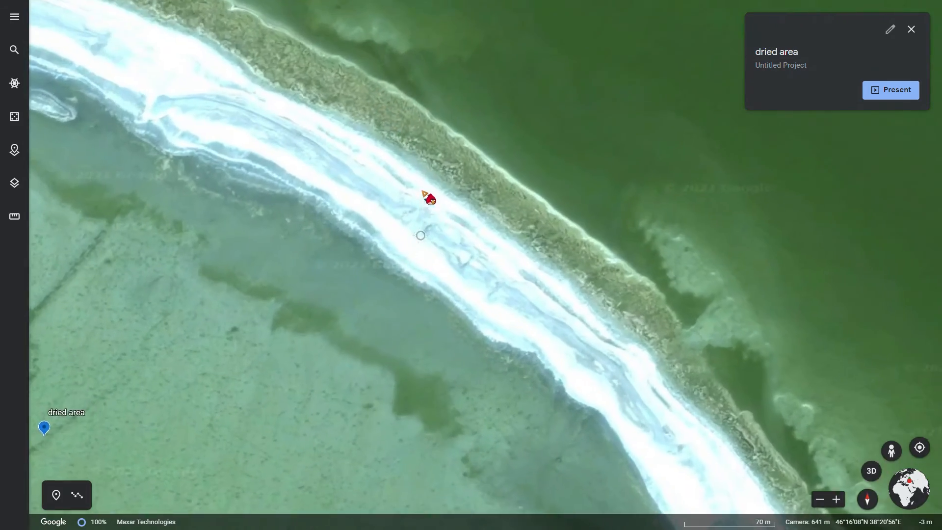
pyautogui.scroll(3, 581, 249)
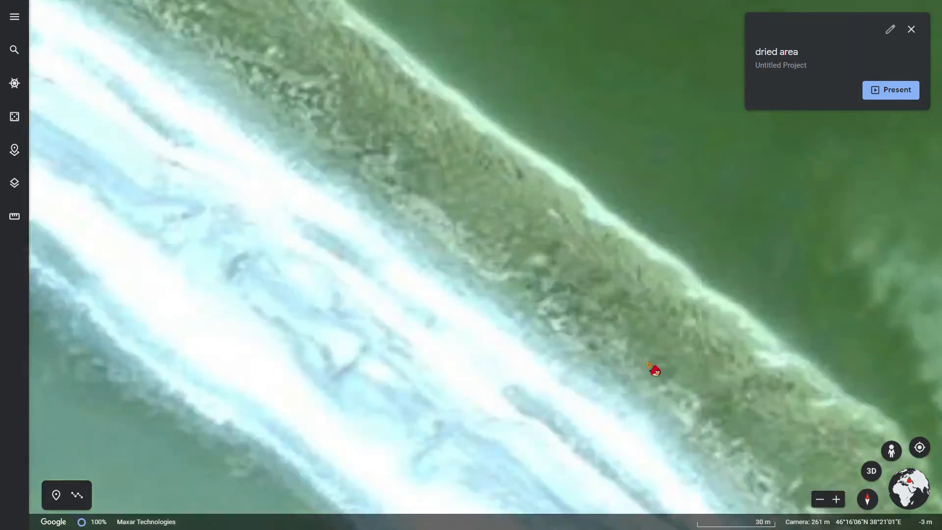
pyautogui.scroll(-4, 591, 236)
pyautogui.scroll(-5, 424, 230)
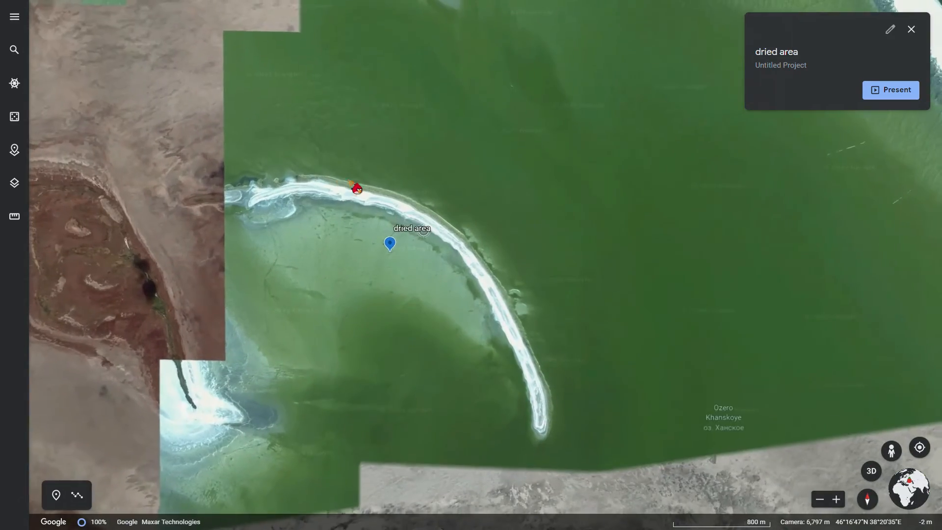
# - View the pale shallows and white strip around the "dried area" placemark from rotated and tilted 3D angles
pyautogui.moveTo(349, 181); pyautogui.dragTo(391, 104)
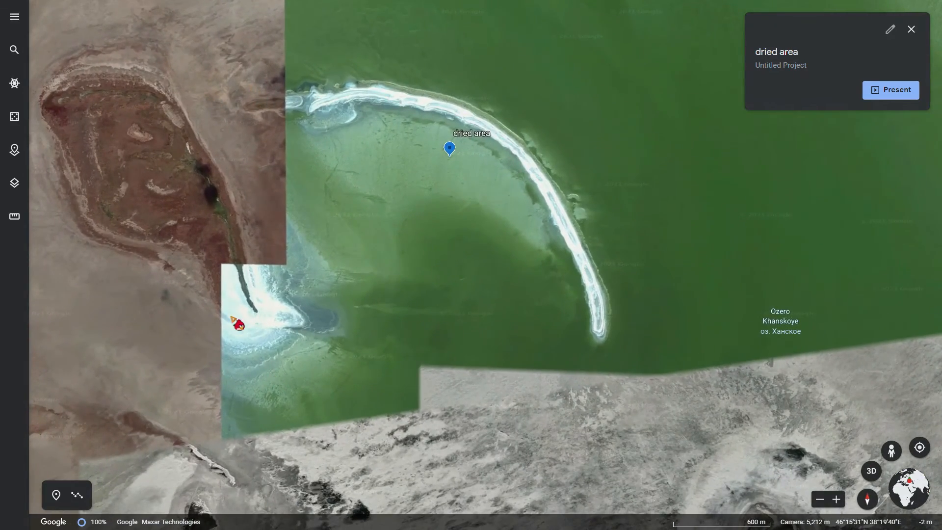
pyautogui.scroll(6, 376, 147)
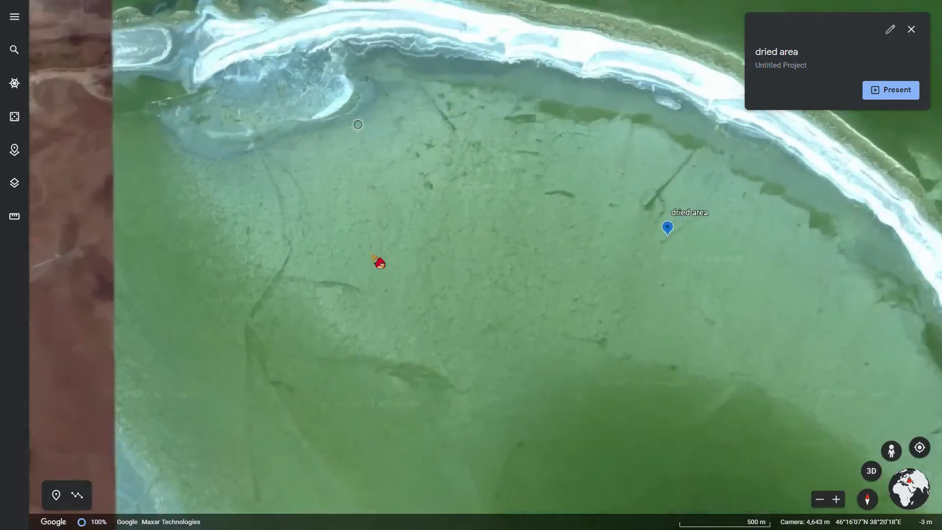
pyautogui.moveTo(438, 219); pyautogui.dragTo(98, 319, button='middle')
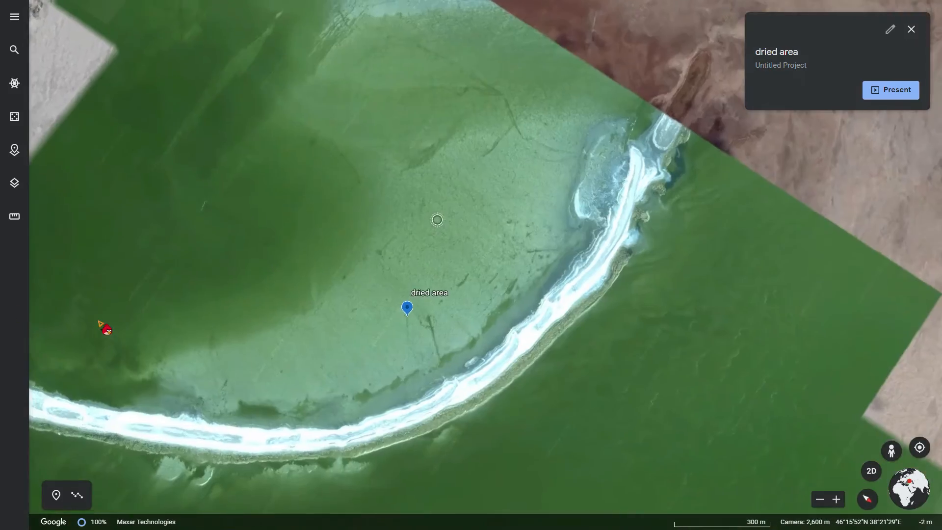
pyautogui.scroll(-3, 99, 317)
pyautogui.moveTo(102, 246); pyautogui.dragTo(428, 331, button='right')
pyautogui.moveTo(411, 327); pyautogui.dragTo(862, 226, button='middle')
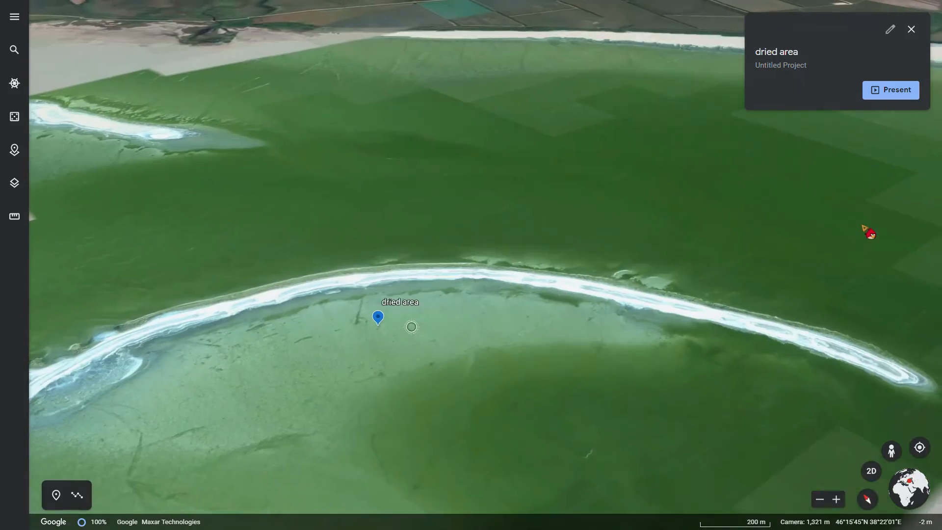
# - Inspect the sea shoreline and the coastal road south of Lake Khanskoye from tilted and rotated 3D angles
pyautogui.moveTo(539, 421); pyautogui.dragTo(520, 412, button='middle')
pyautogui.scroll(-10, 432, 337)
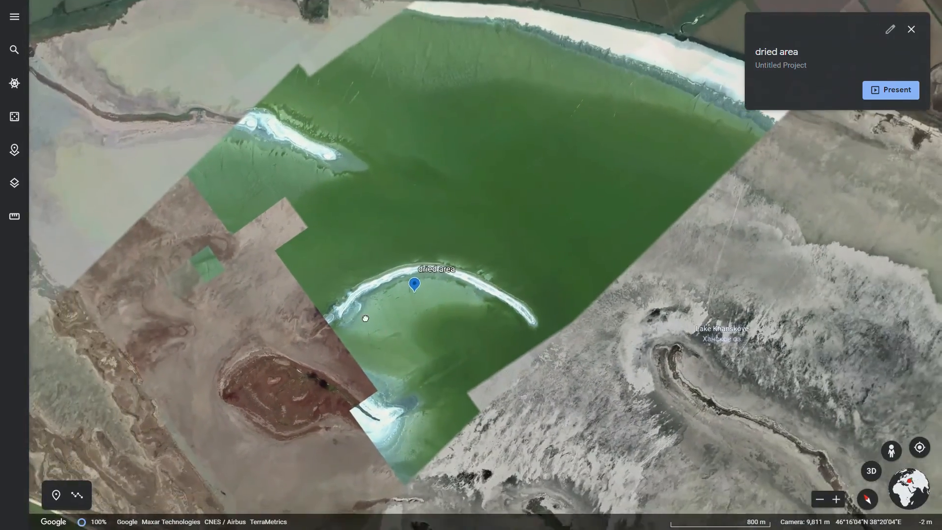
pyautogui.moveTo(366, 319); pyautogui.dragTo(375, 241)
pyautogui.moveTo(403, 373); pyautogui.dragTo(345, 248, button='right')
pyautogui.moveTo(473, 272); pyautogui.dragTo(486, 418, button='right')
pyautogui.moveTo(478, 286); pyautogui.dragTo(433, 408, button='middle')
pyautogui.moveTo(433, 426); pyautogui.dragTo(443, 333)
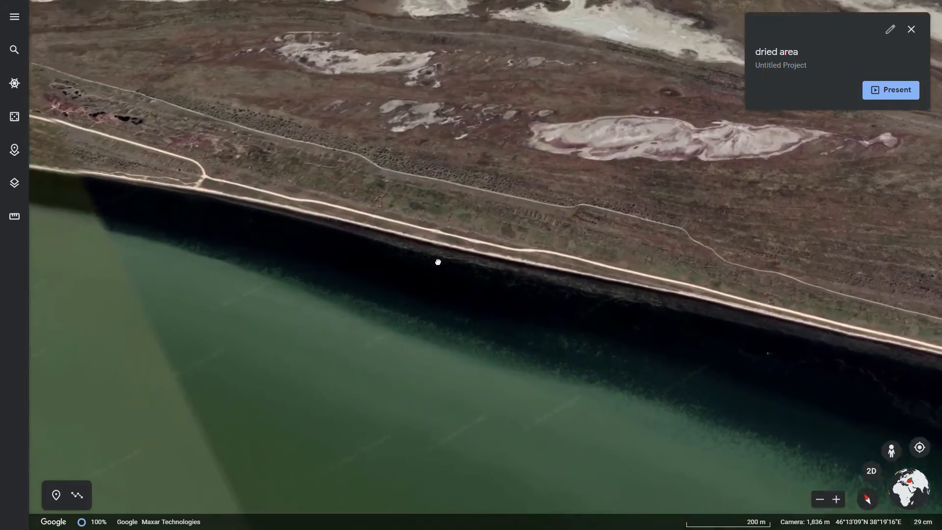
pyautogui.moveTo(438, 262); pyautogui.dragTo(433, 373)
pyautogui.moveTo(425, 348); pyautogui.dragTo(406, 170, button='right')
pyautogui.moveTo(426, 189); pyautogui.dragTo(430, 304)
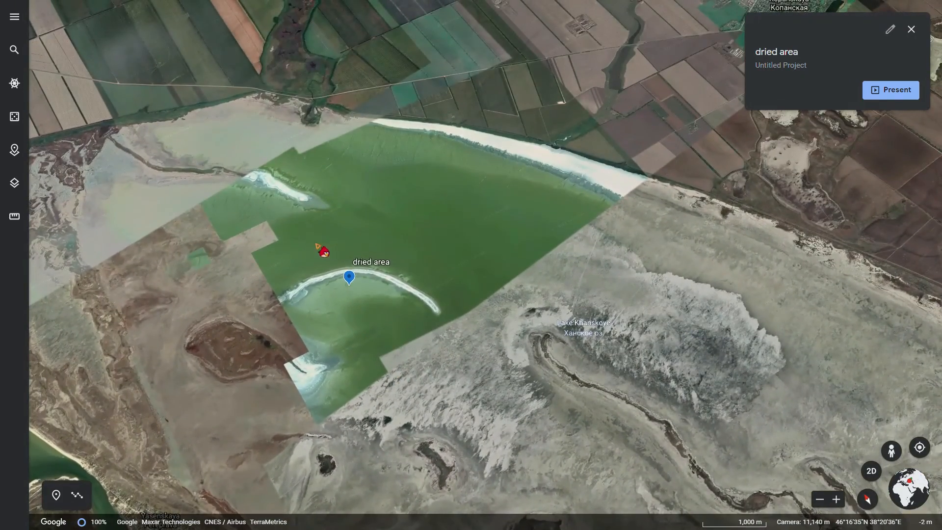
# - Compare the white strip by the "dried area" placemark with the grey lakebed and narrow island tip of Lake Khanskoye
pyautogui.moveTo(571, 357); pyautogui.dragTo(544, 178)
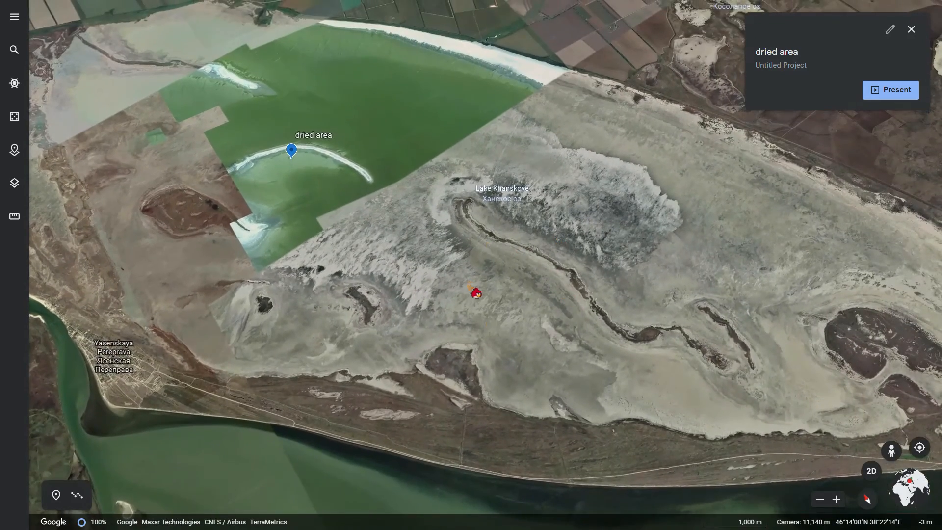
pyautogui.moveTo(451, 255); pyautogui.dragTo(483, 376)
pyautogui.scroll(2, 332, 433)
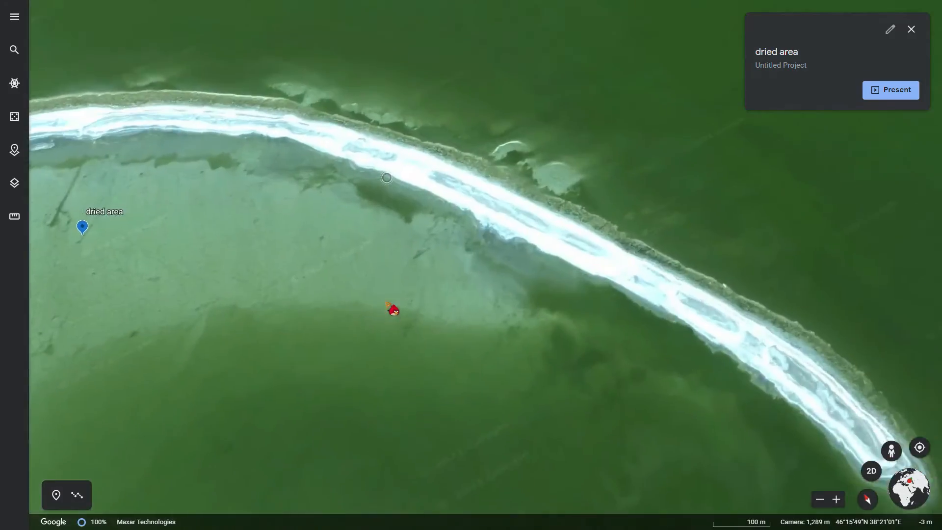
pyautogui.scroll(-5, 393, 309)
pyautogui.scroll(5, 444, 293)
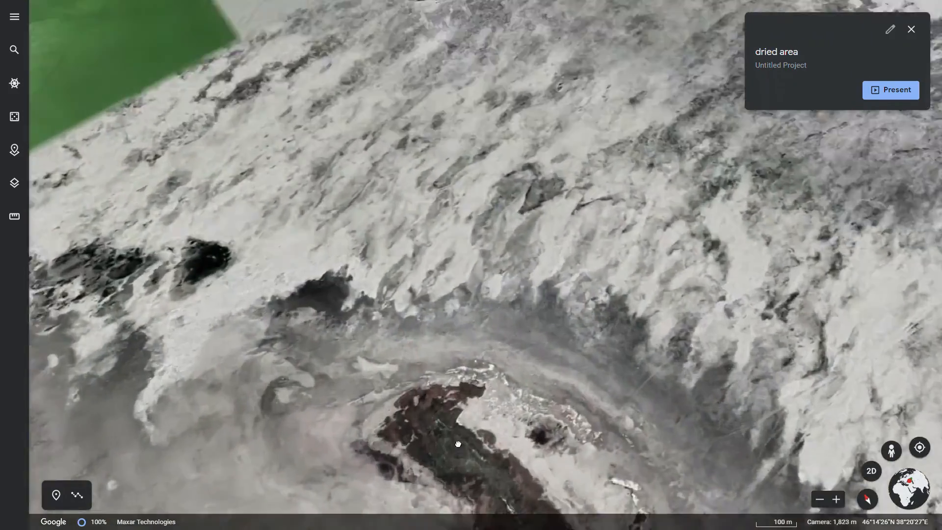
pyautogui.moveTo(459, 445); pyautogui.dragTo(501, 446)
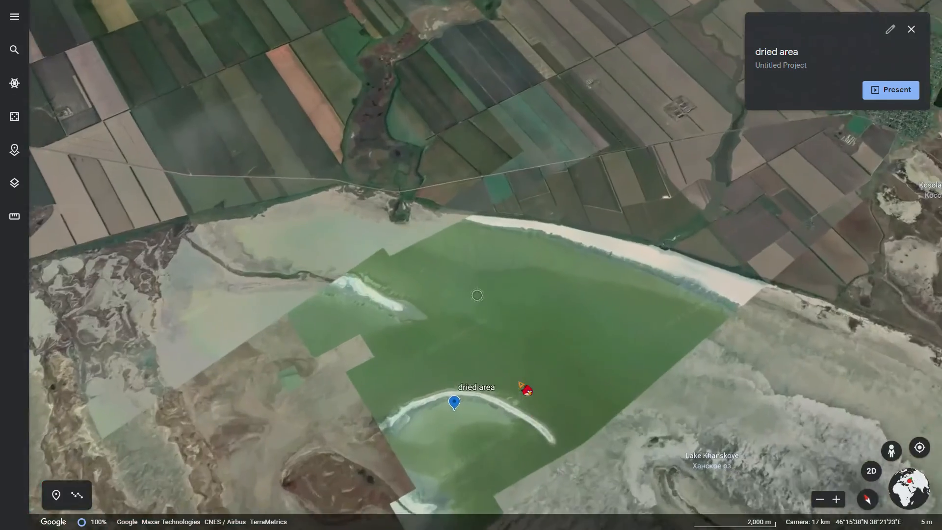
# - Survey the land around Yasenskaya Pereprava and the straight boundary between the green water and the grey lakebed
pyautogui.moveTo(345, 367); pyautogui.dragTo(448, 269)
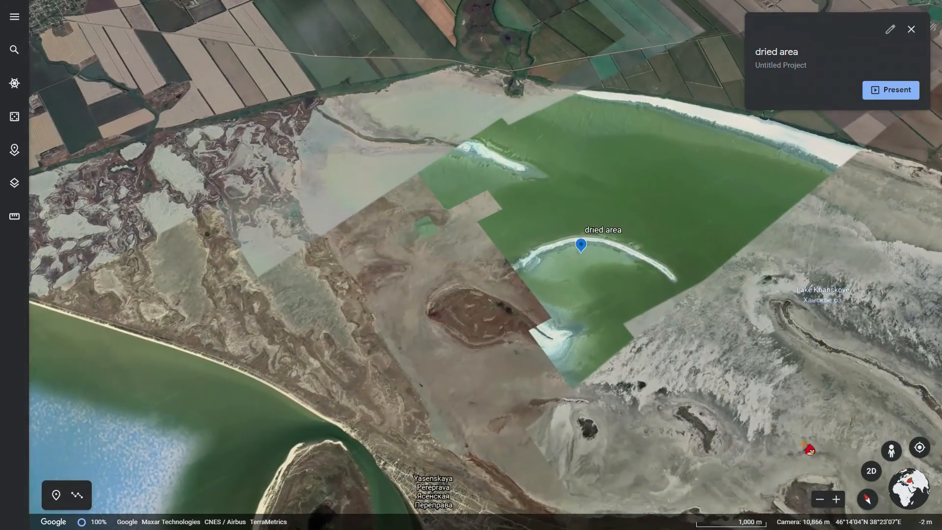
pyautogui.scroll(-5, 815, 383)
pyautogui.moveTo(768, 361); pyautogui.dragTo(728, 338)
pyautogui.scroll(5, 743, 401)
pyautogui.moveTo(744, 401); pyautogui.dragTo(525, 276)
pyautogui.scroll(3, 524, 356)
pyautogui.moveTo(403, 148); pyautogui.dragTo(543, 316)
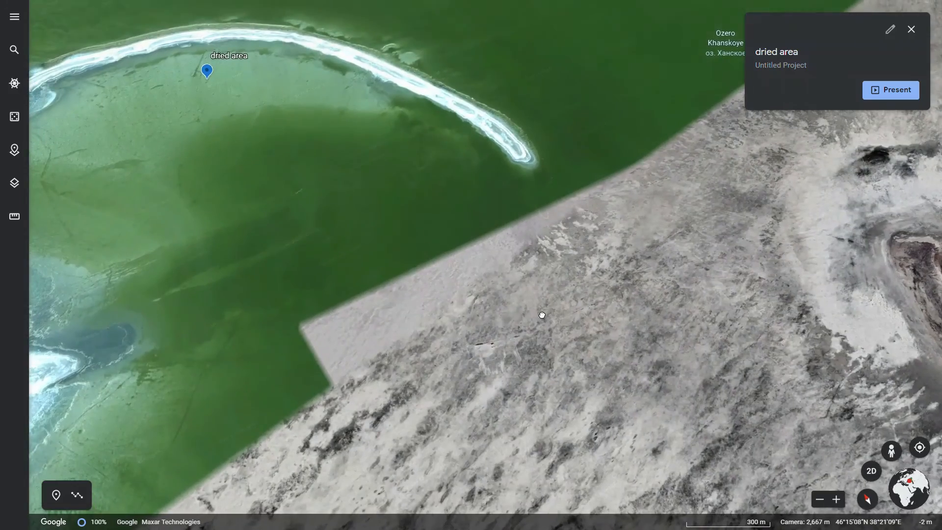
# - Examine the pale streaked lakebed and the small dark islets south of the "dried area" placemark
pyautogui.scroll(-5, 490, 283)
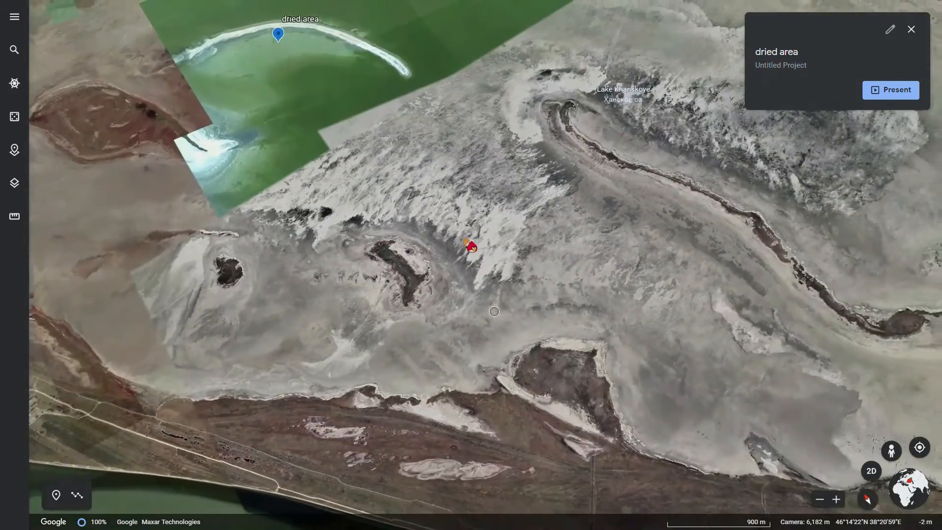
pyautogui.moveTo(385, 246); pyautogui.dragTo(394, 294)
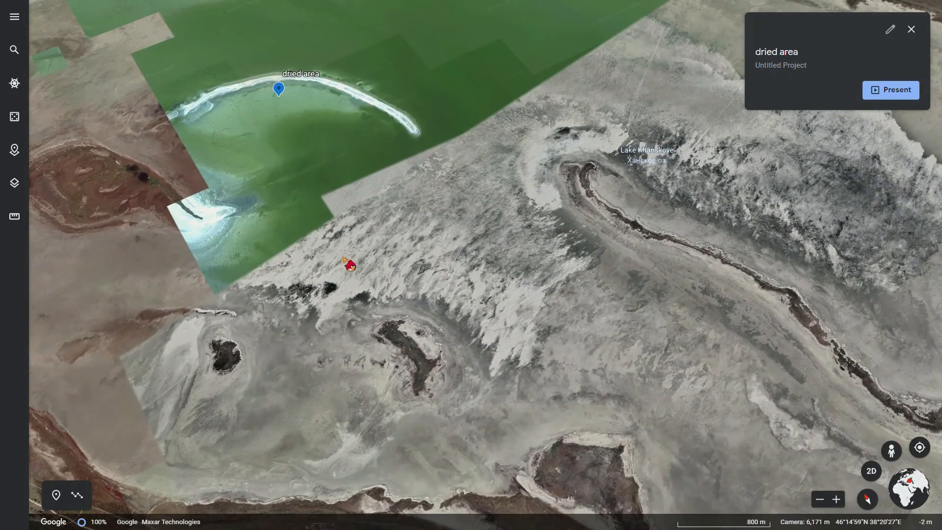
pyautogui.moveTo(343, 264); pyautogui.dragTo(411, 339)
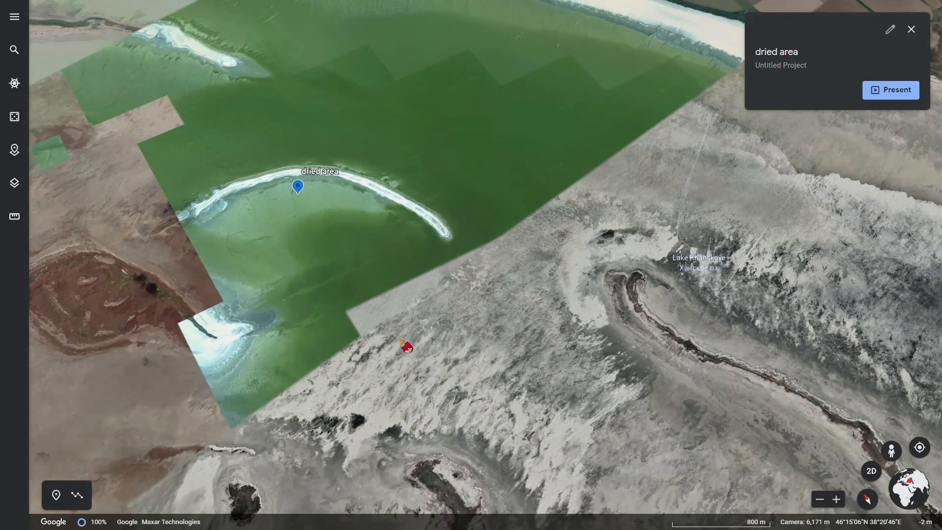
pyautogui.scroll(3, 327, 276)
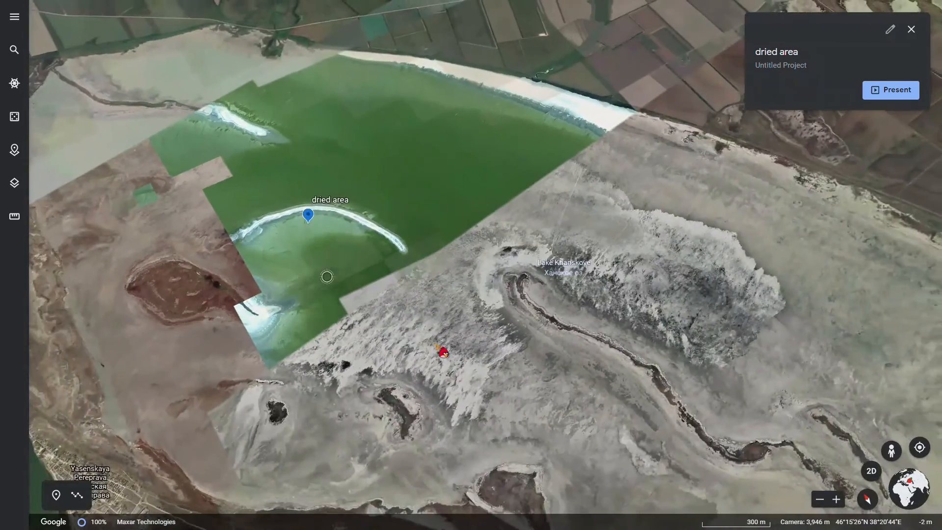
pyautogui.scroll(5, 412, 350)
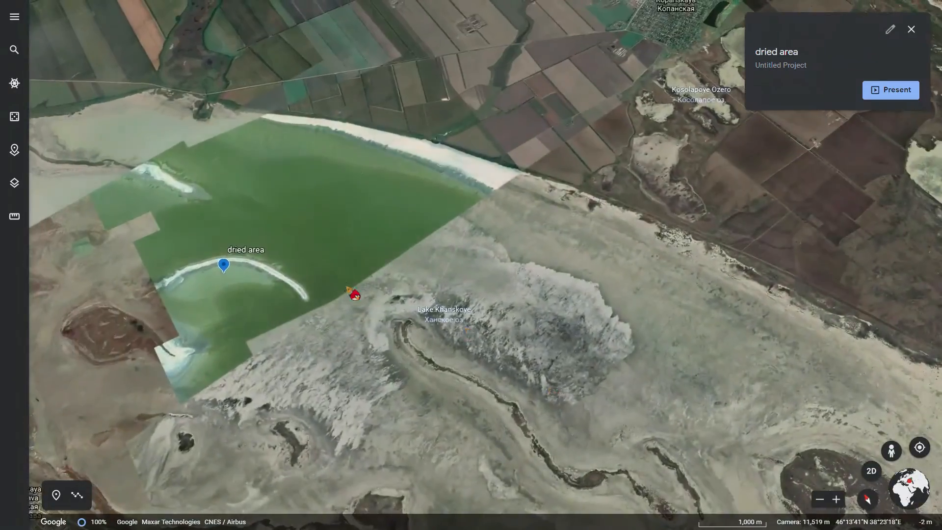
# - Travel north along the Sea of Azov coast to the "dried" placemark near Yeysk and view the white patch around it
pyautogui.moveTo(346, 287); pyautogui.dragTo(717, 364)
pyautogui.scroll(-10, 717, 372)
pyautogui.moveTo(541, 139); pyautogui.dragTo(324, 250)
pyautogui.moveTo(530, 181); pyautogui.dragTo(623, 191)
pyautogui.scroll(5, 558, 490)
pyautogui.moveTo(391, 180); pyautogui.dragTo(411, 203)
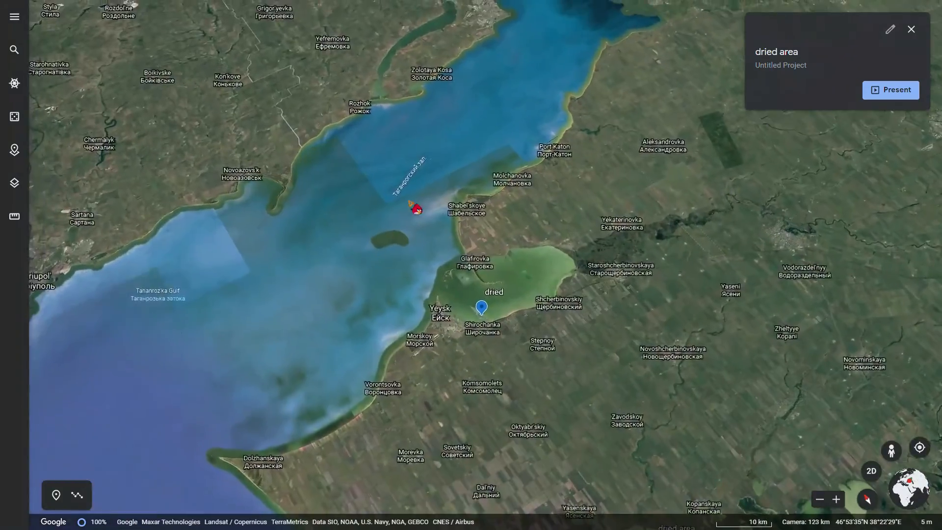
pyautogui.scroll(10, 622, 421)
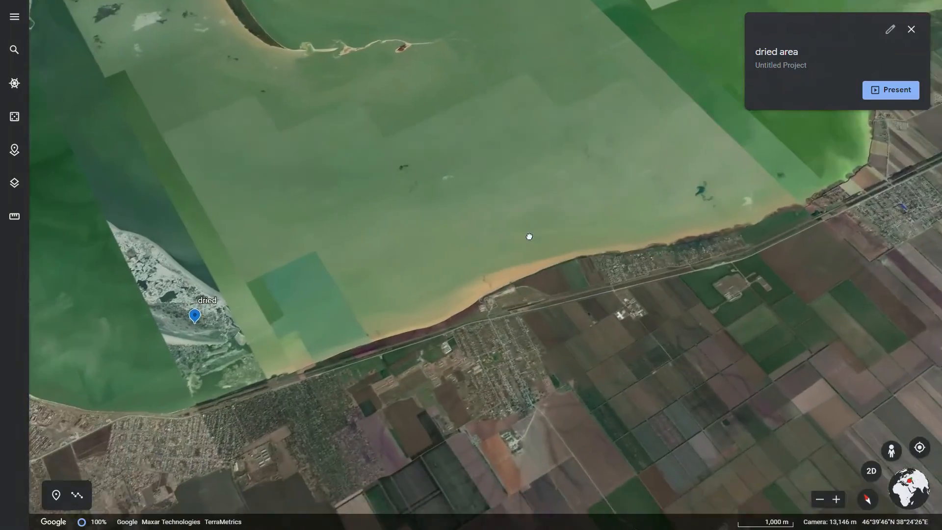
pyautogui.moveTo(529, 236); pyautogui.dragTo(660, 196)
pyautogui.scroll(5, 376, 209)
pyautogui.moveTo(339, 196); pyautogui.dragTo(351, 193)
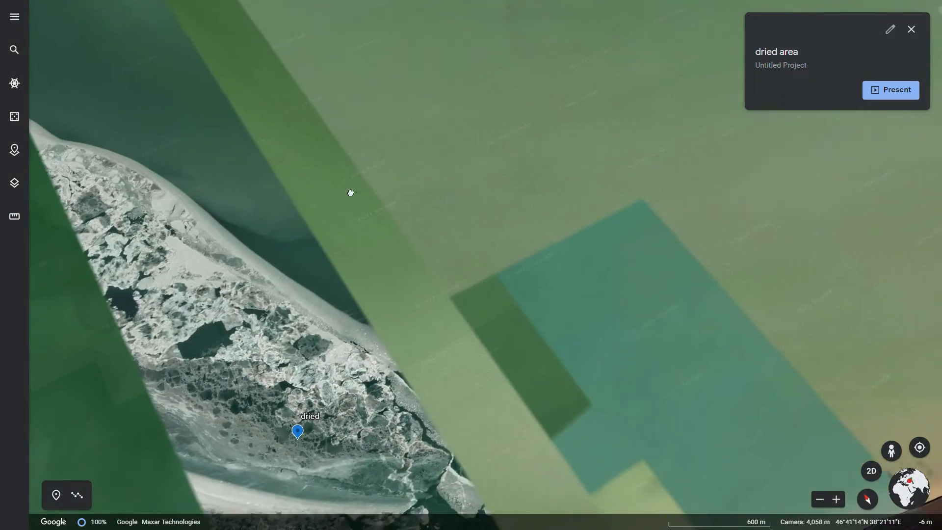
# - Inspect the boundary between the dark and bright green water north of the "dried" placemark at close range
pyautogui.scroll(15, 416, 177)
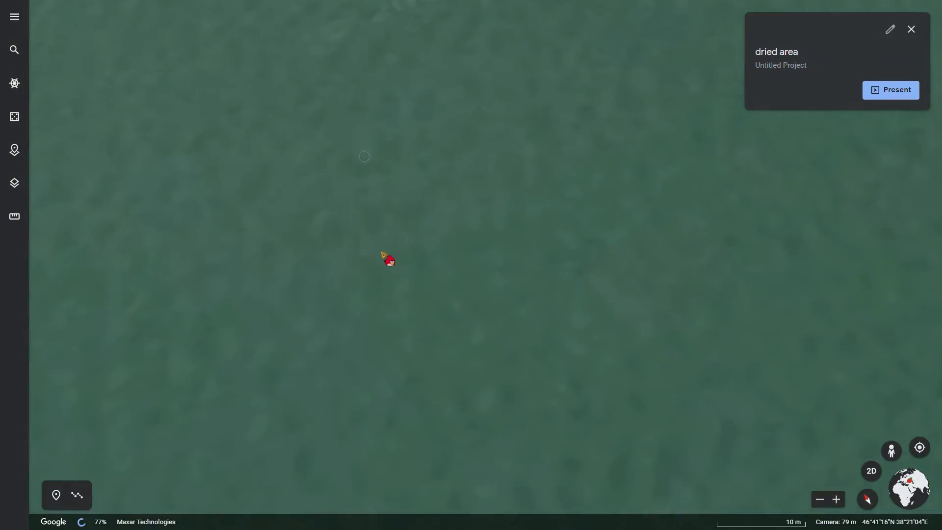
pyautogui.scroll(-2, 366, 128)
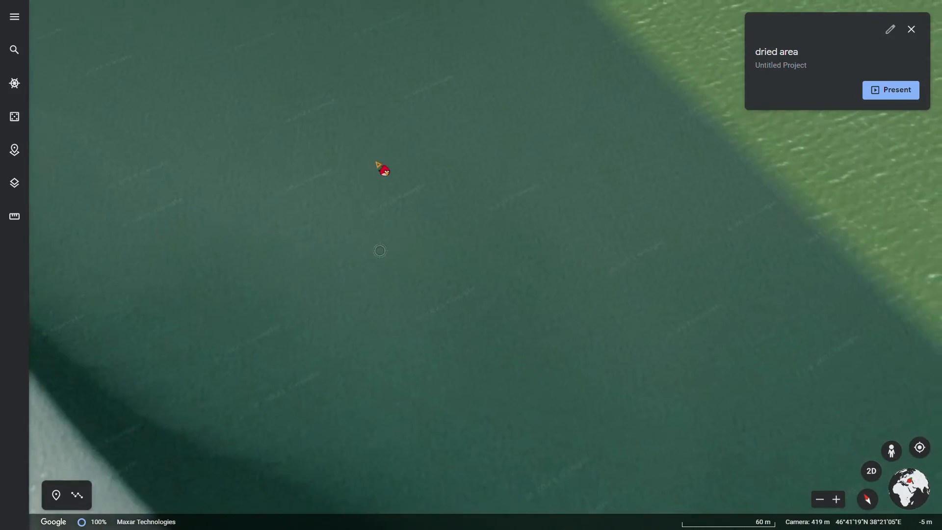
pyautogui.scroll(2, 383, 169)
pyautogui.moveTo(532, 140); pyautogui.dragTo(416, 202)
pyautogui.moveTo(501, 155); pyautogui.dragTo(160, 202)
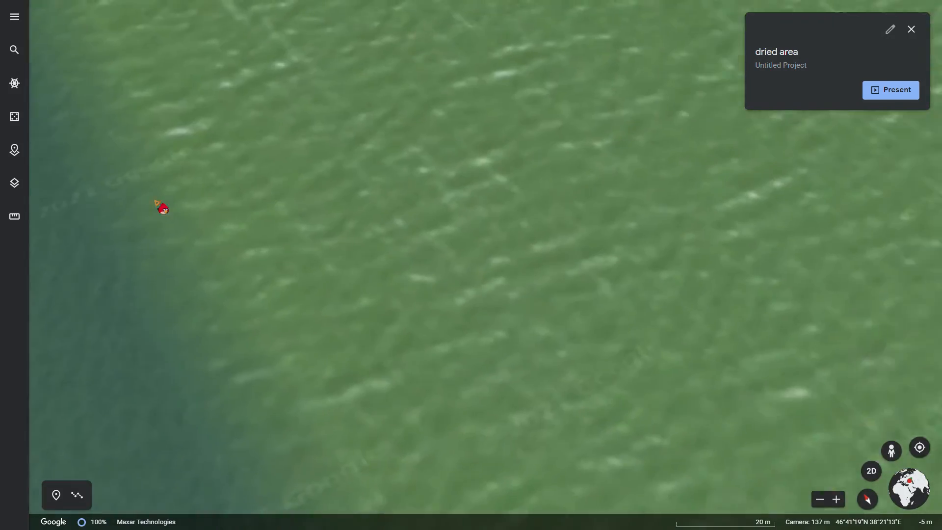
pyautogui.scroll(-3, 283, 205)
pyautogui.moveTo(198, 157); pyautogui.dragTo(428, 116)
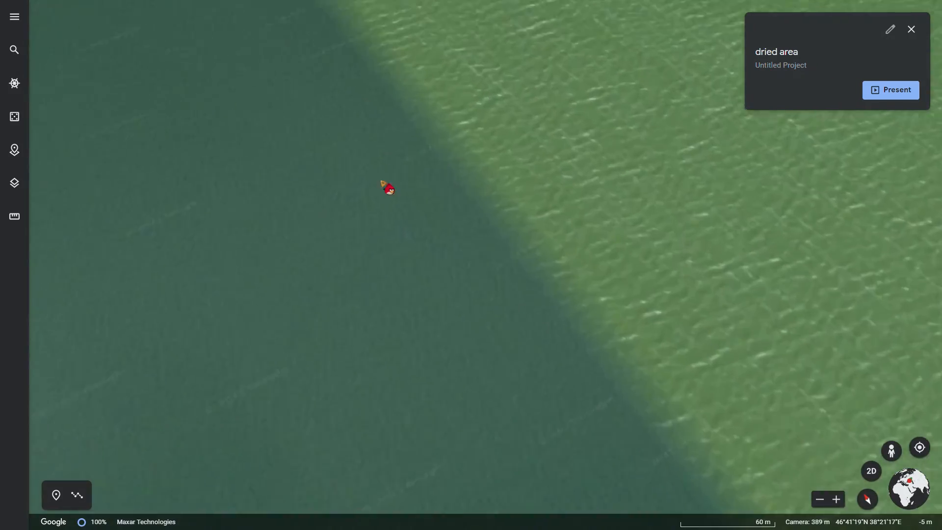
pyautogui.scroll(5, 389, 309)
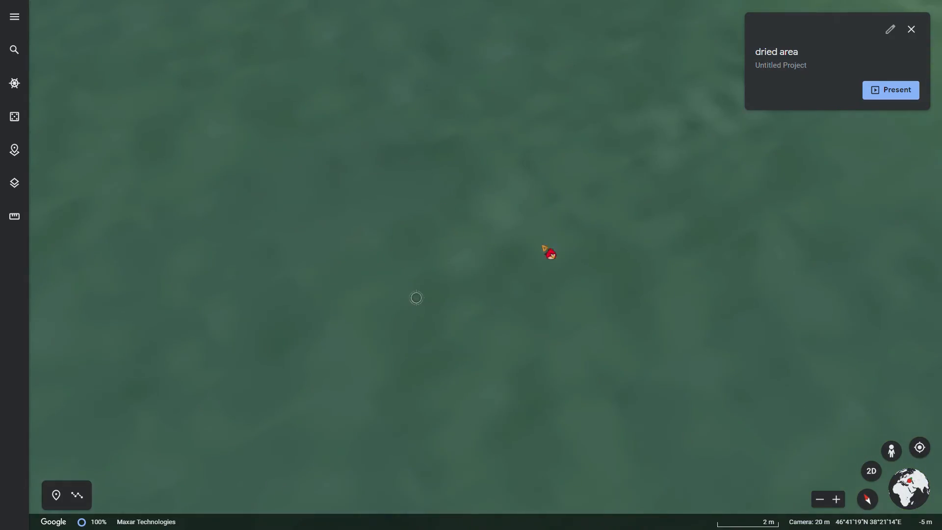
pyautogui.scroll(-10, 434, 228)
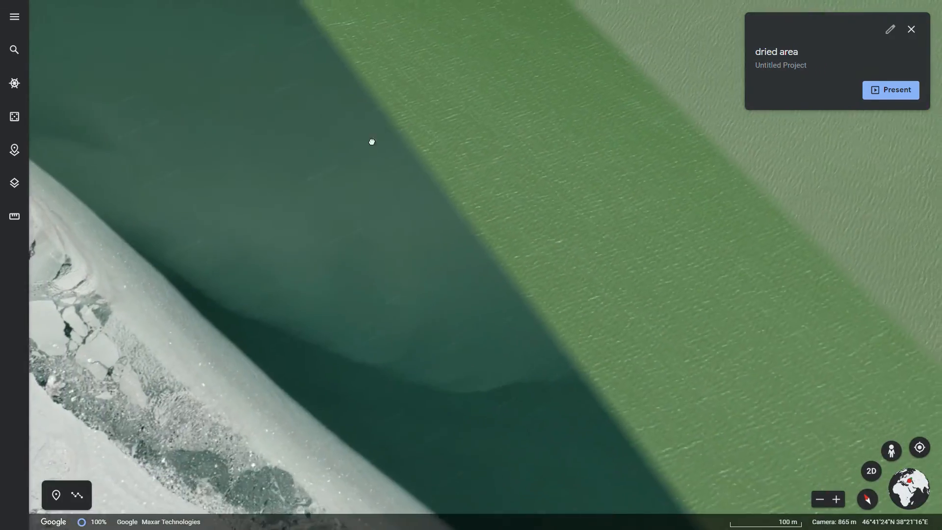
# - View the white patch and neighbouring coloured water blocks around the "dried" placemark, rotating the globe so north faces up
pyautogui.scroll(-5, 425, 193)
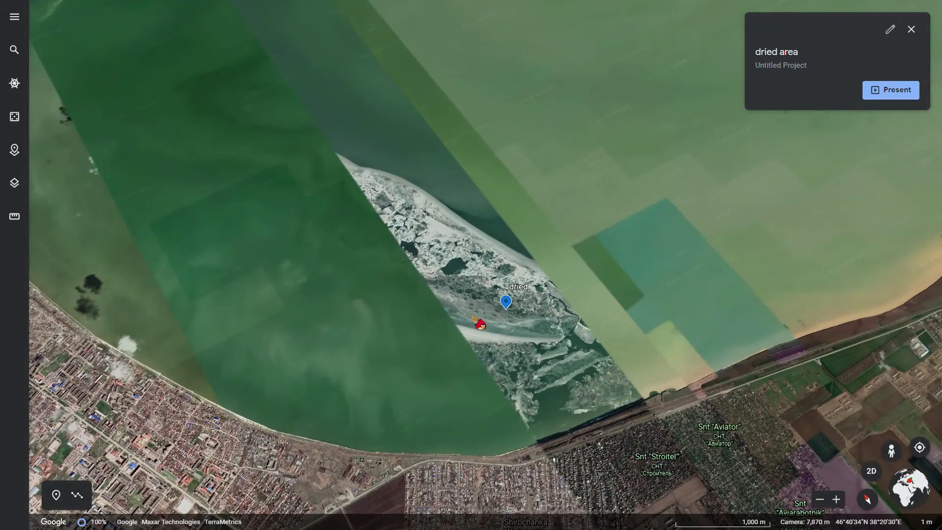
pyautogui.moveTo(480, 324); pyautogui.dragTo(311, 302)
pyautogui.scroll(3, 519, 210)
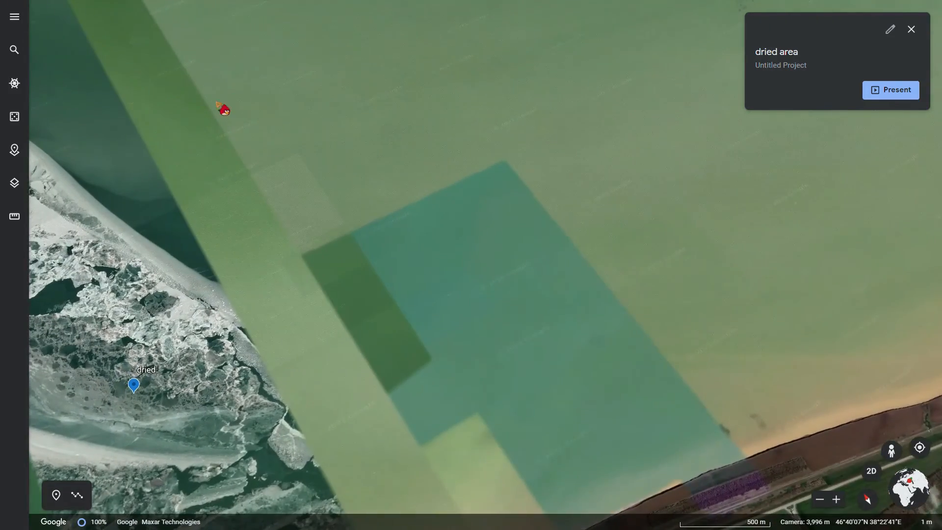
pyautogui.moveTo(222, 108); pyautogui.dragTo(381, 94)
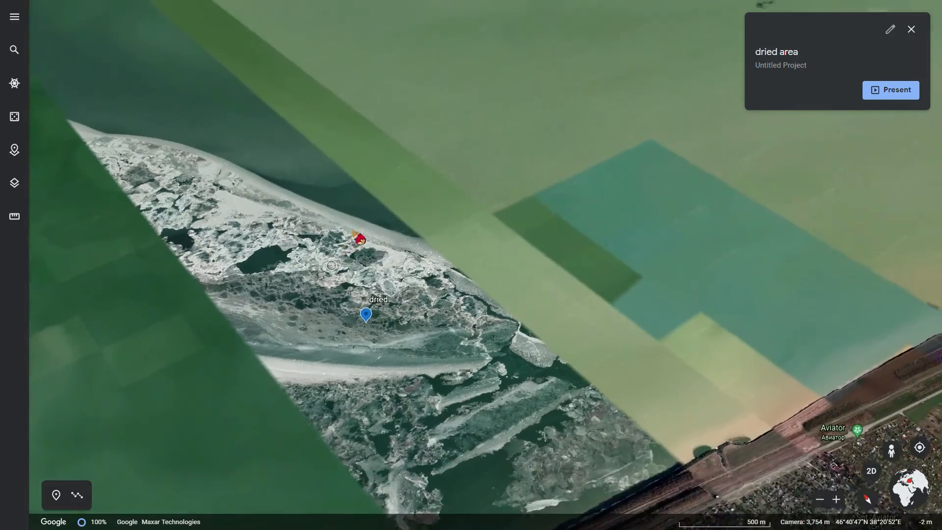
pyautogui.moveTo(352, 232); pyautogui.dragTo(252, 256, button='middle')
pyautogui.scroll(-6, 268, 288)
pyautogui.scroll(3, 268, 288)
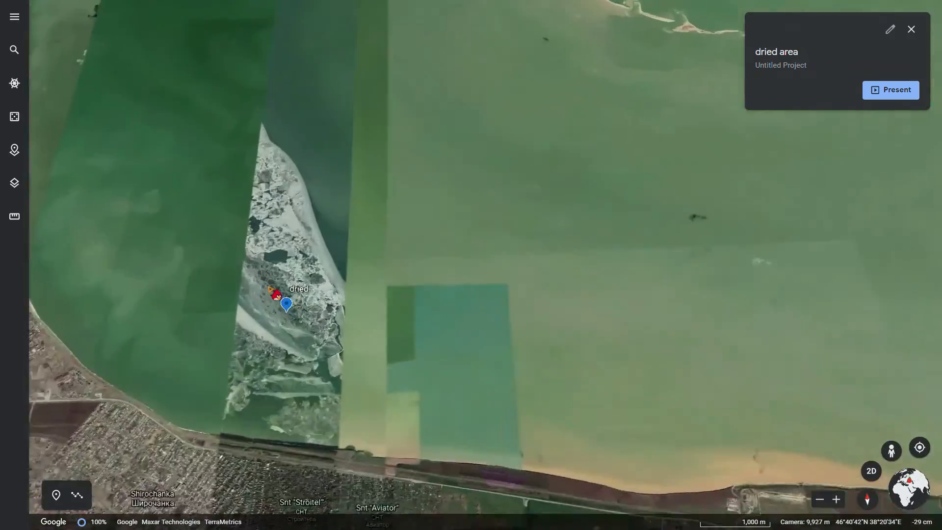
# - Inspect the dark openings between the white broken pieces northwest of the "dried" placemark at close range
pyautogui.scroll(10, 270, 290)
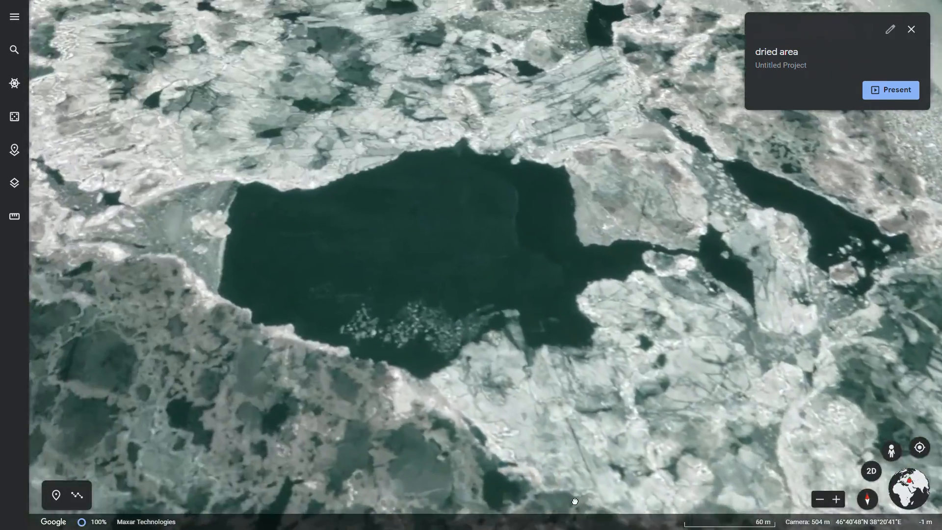
pyautogui.moveTo(575, 501); pyautogui.dragTo(587, 508)
pyautogui.moveTo(294, 172); pyautogui.dragTo(599, 413)
pyautogui.moveTo(363, 197); pyautogui.dragTo(432, 388)
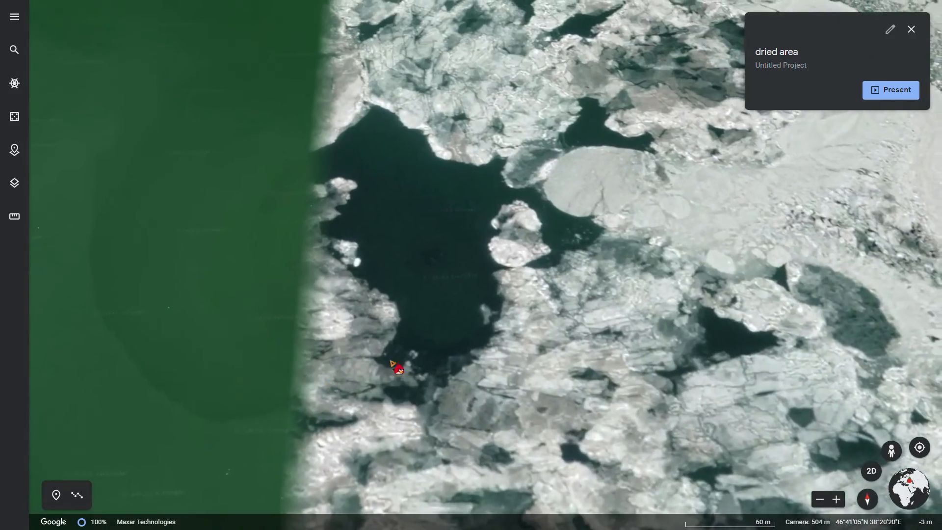
pyautogui.scroll(5, 398, 359)
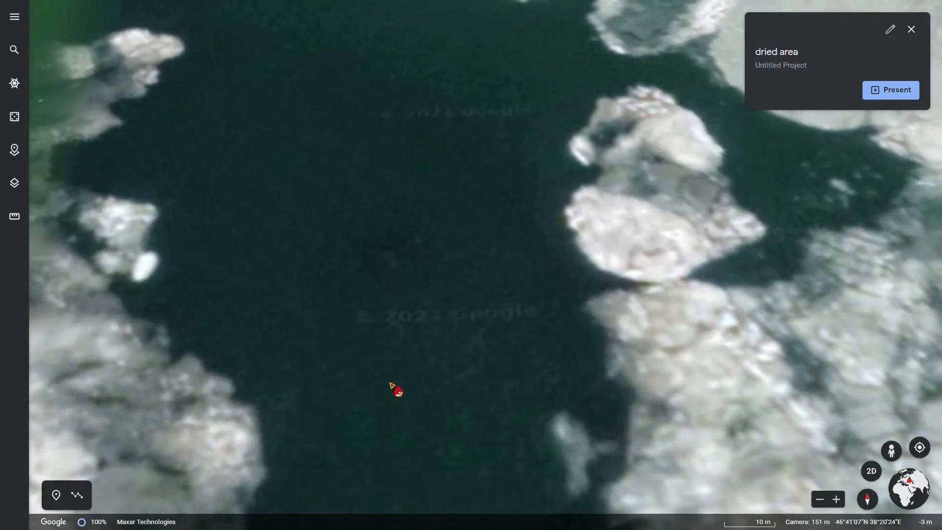
pyautogui.scroll(-5, 400, 255)
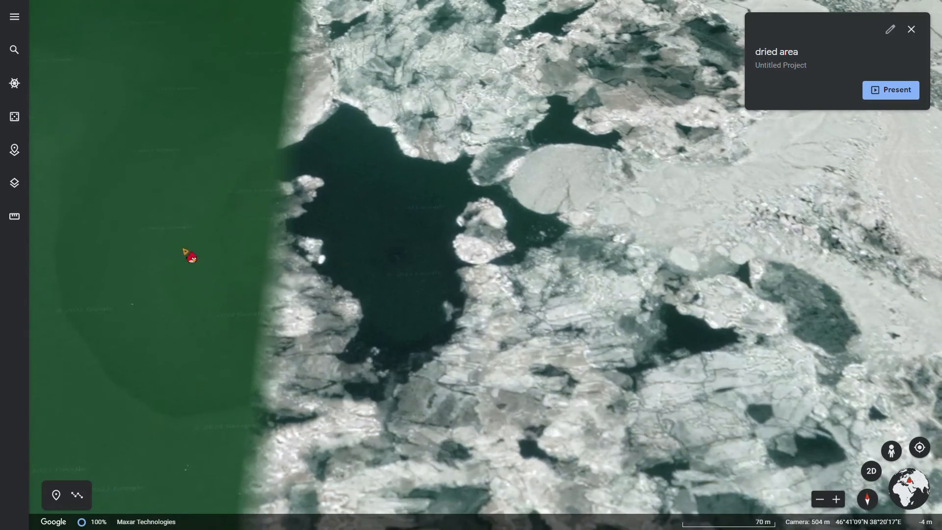
pyautogui.scroll(5, 478, 188)
pyautogui.scroll(-6, 478, 188)
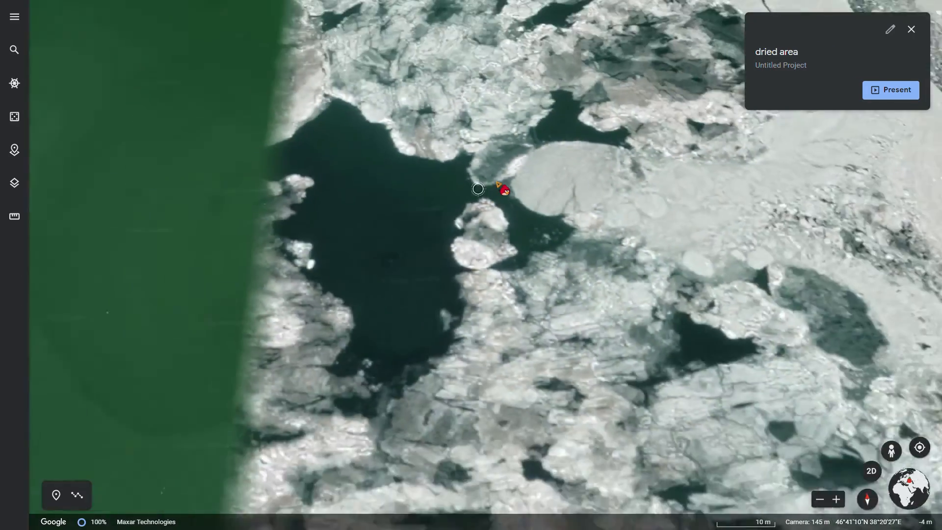
pyautogui.scroll(-4, 485, 228)
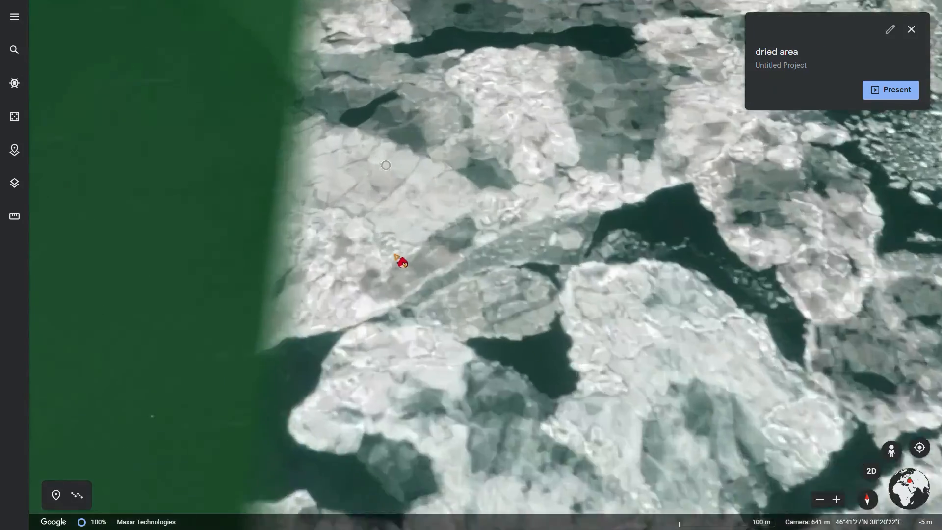
# - Examine the northern tip of the white patch and the green water alongside its straight edge
pyautogui.scroll(4, 375, 159)
pyautogui.scroll(-3, 374, 151)
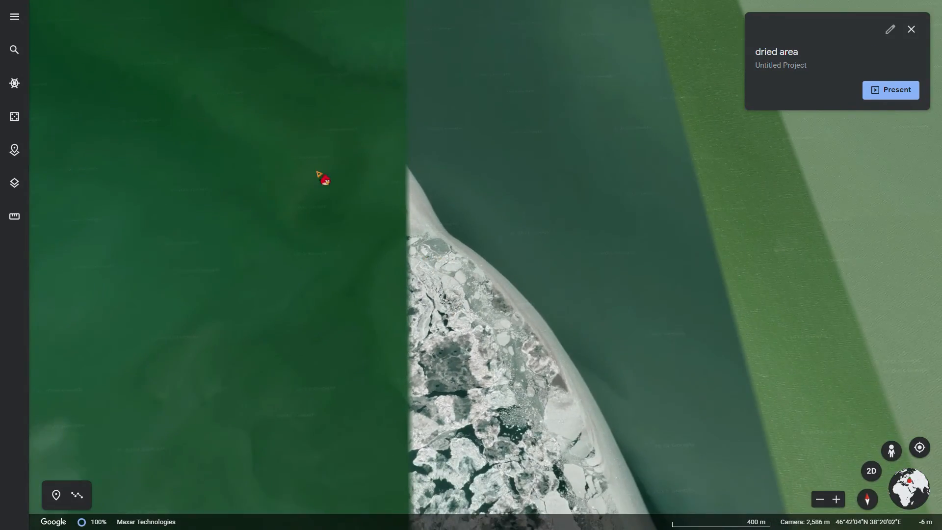
pyautogui.scroll(3, 391, 271)
pyautogui.scroll(-5, 390, 351)
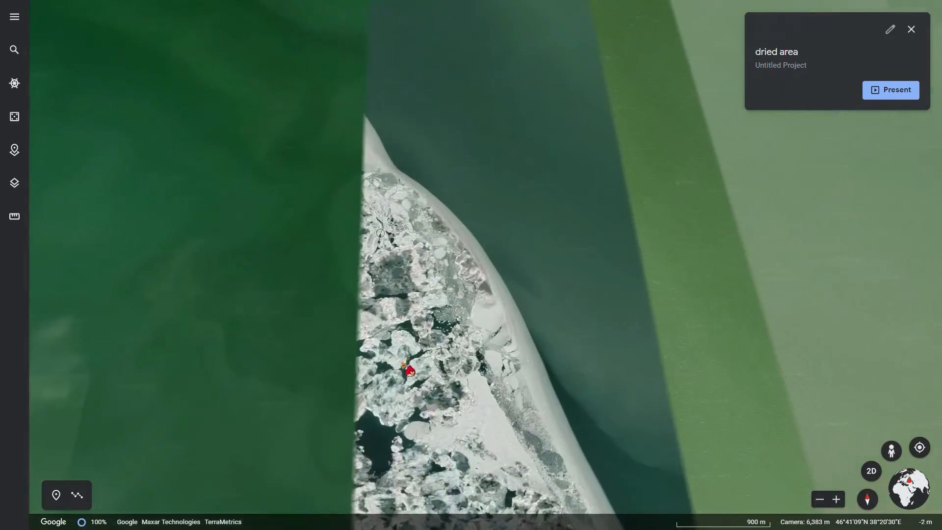
# - Inspect the large dark opening among the broken white pieces northwest of the "dried" placemark at close range
pyautogui.scroll(-5, 375, 174)
pyautogui.scroll(5, 451, 276)
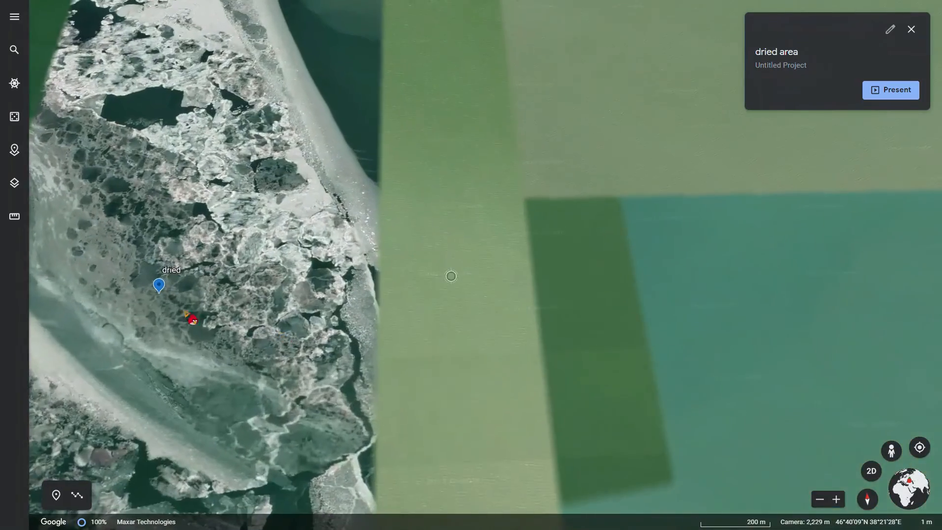
pyautogui.moveTo(185, 313); pyautogui.dragTo(501, 451)
pyautogui.scroll(5, 396, 277)
pyautogui.moveTo(423, 340); pyautogui.dragTo(441, 425)
pyautogui.scroll(-5, 441, 425)
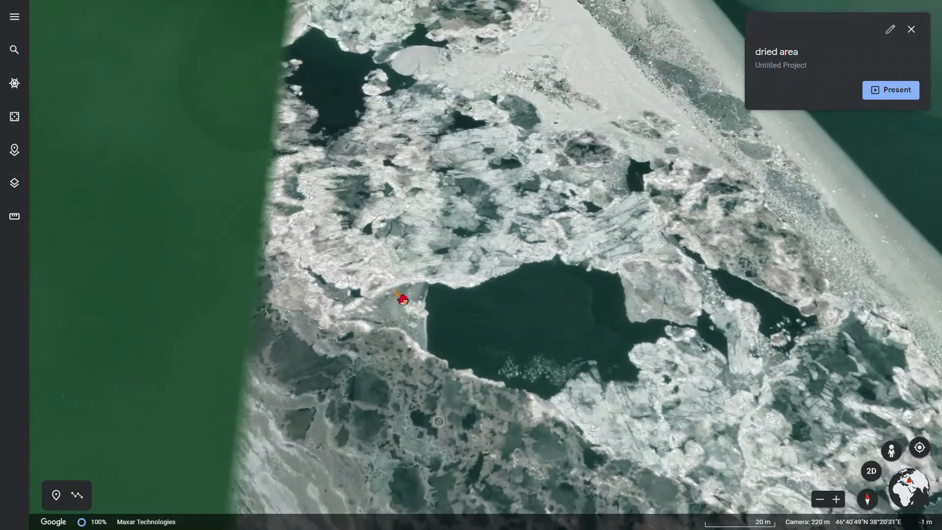
# - Follow the white patch's straight western edge north from the dark opening to its pointed tip
pyautogui.moveTo(321, 217); pyautogui.dragTo(418, 362)
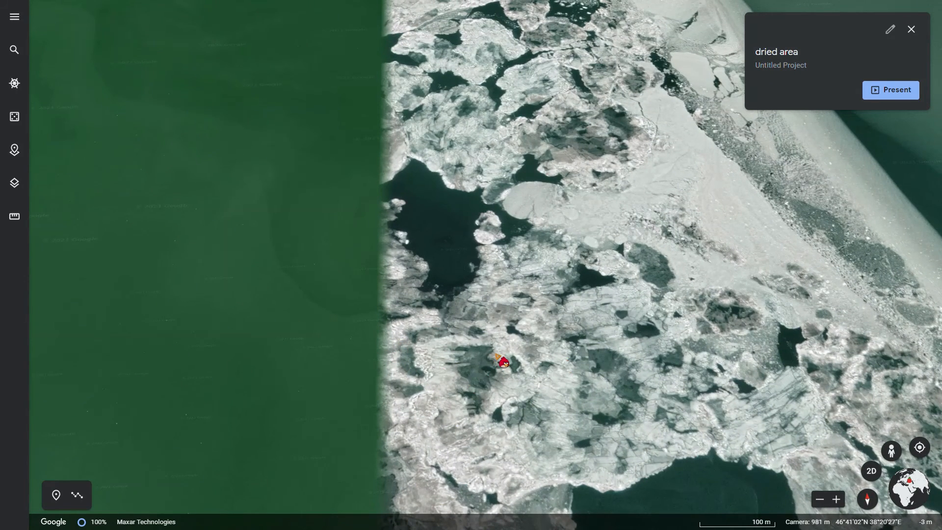
pyautogui.moveTo(463, 349); pyautogui.dragTo(368, 491)
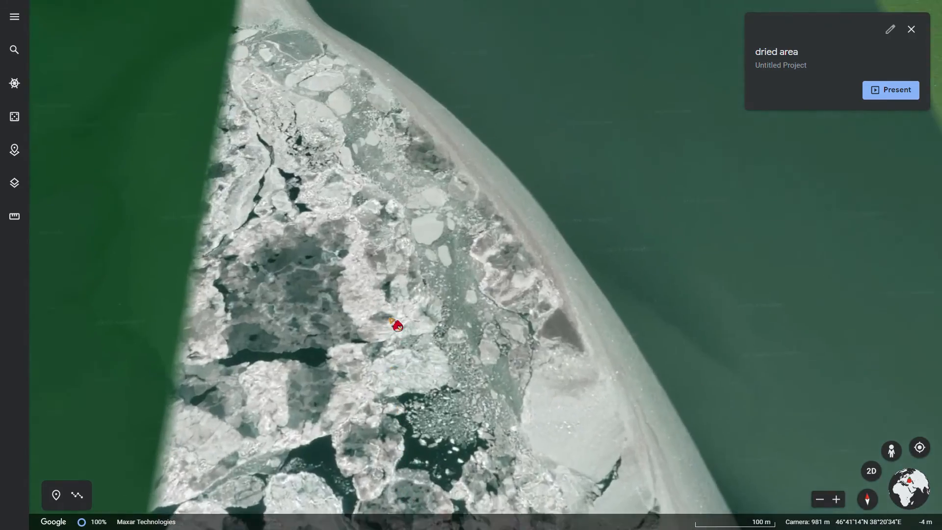
pyautogui.moveTo(392, 318); pyautogui.dragTo(445, 505)
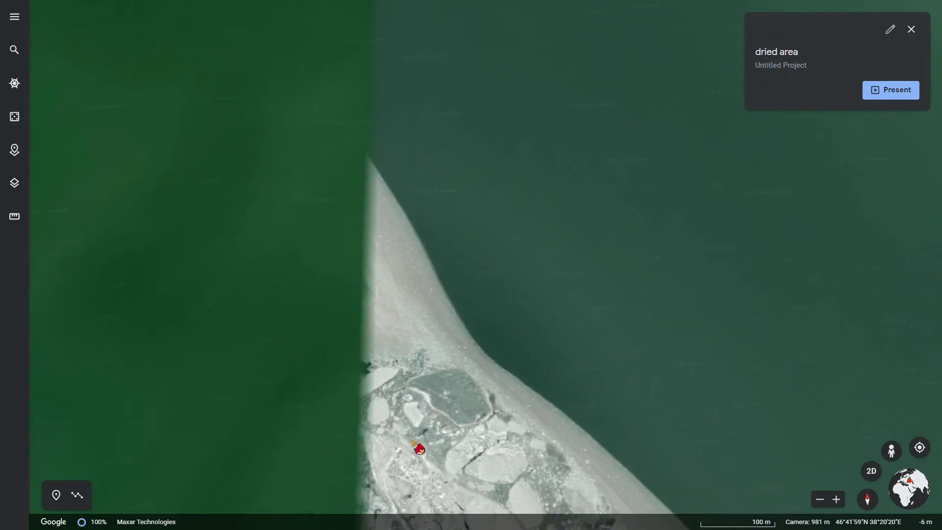
# - Leave the dried area and fly to the saved "pink lake" placemark in Untitled Project, leaving the project list hidden
pyautogui.scroll(-5, 570, 457)
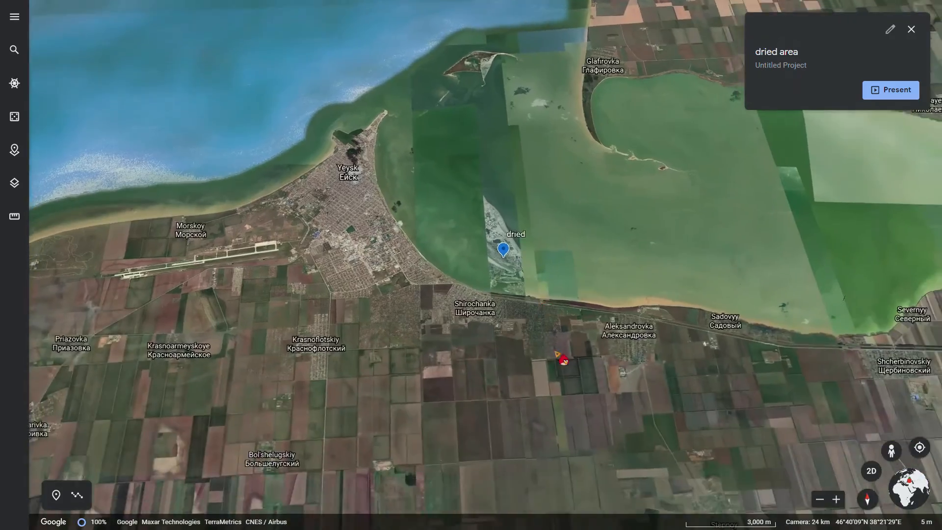
pyautogui.scroll(-8, 557, 353)
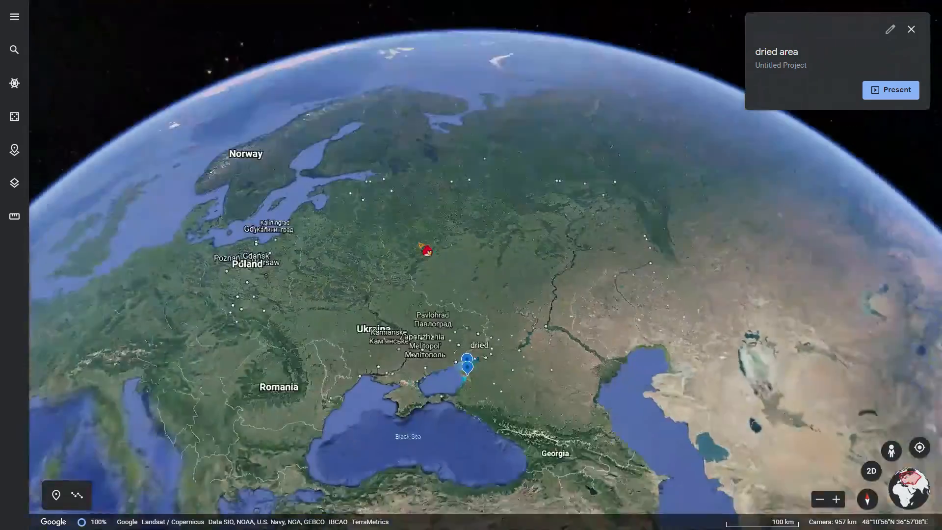
pyautogui.click(14, 152)
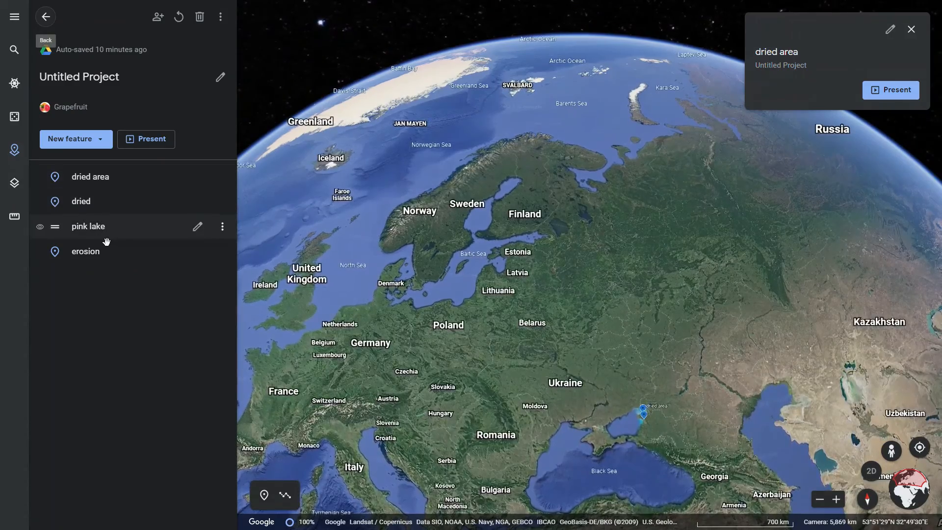
pyautogui.click(106, 239)
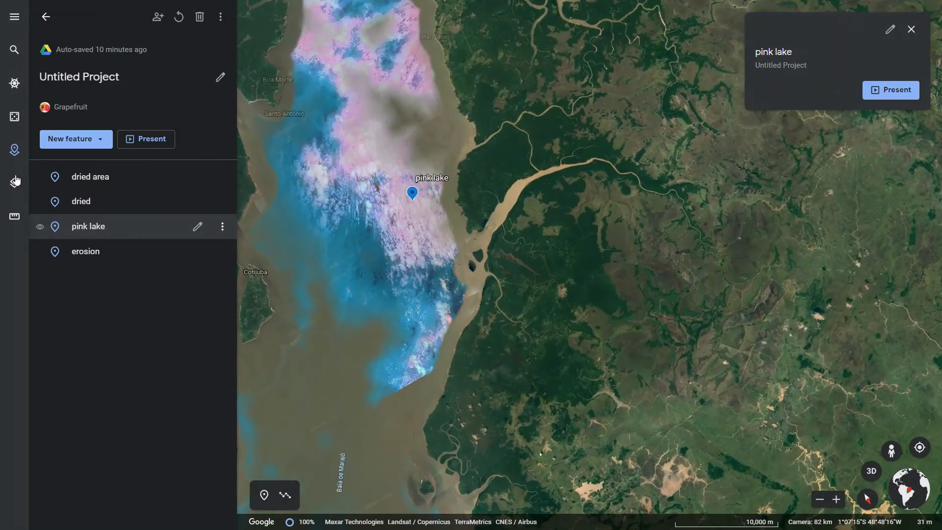
pyautogui.click(14, 148)
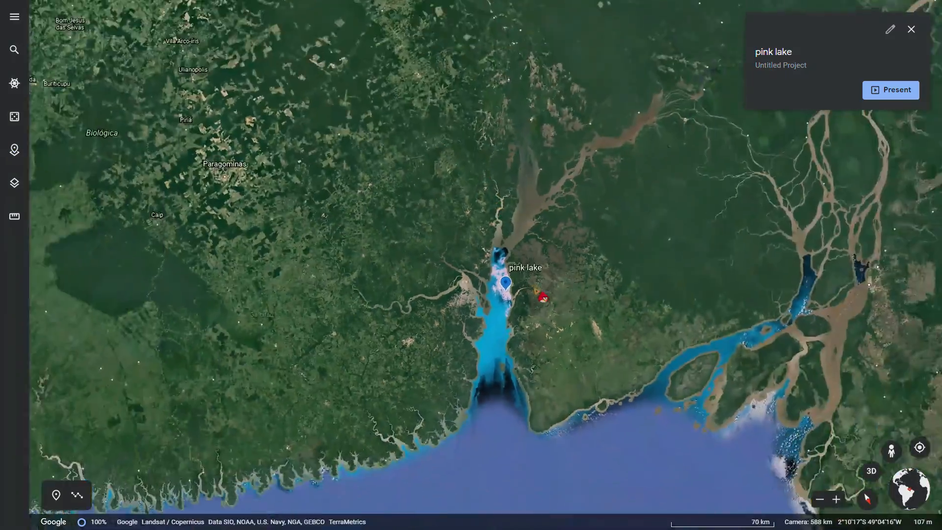
# - View South America on the whole globe and rotate it so north faces up
pyautogui.scroll(-10, 534, 288)
pyautogui.scroll(6, 557, 186)
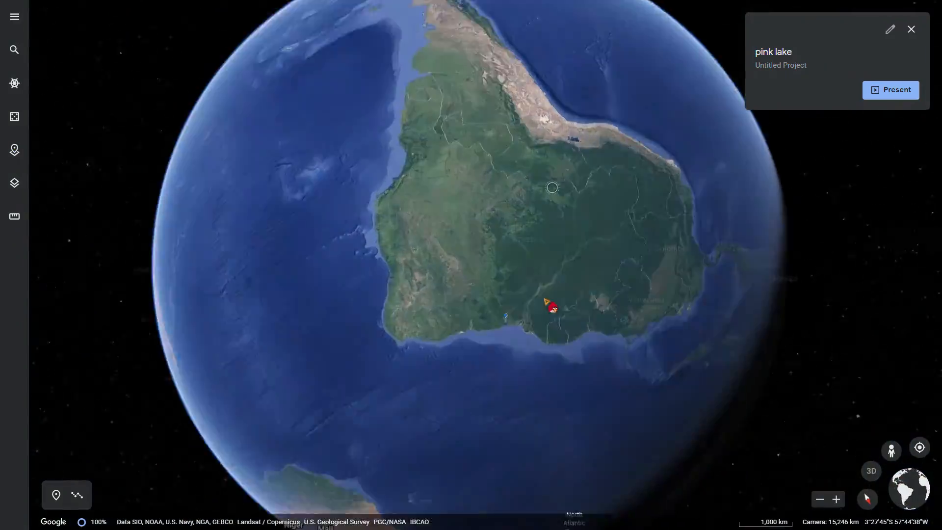
pyautogui.moveTo(384, 162)
pyautogui.mouseDown(button='middle')
pyautogui.moveTo(480, 192)
pyautogui.moveTo(756, 333)
pyautogui.moveTo(863, 335)
pyautogui.mouseUp(button='middle')
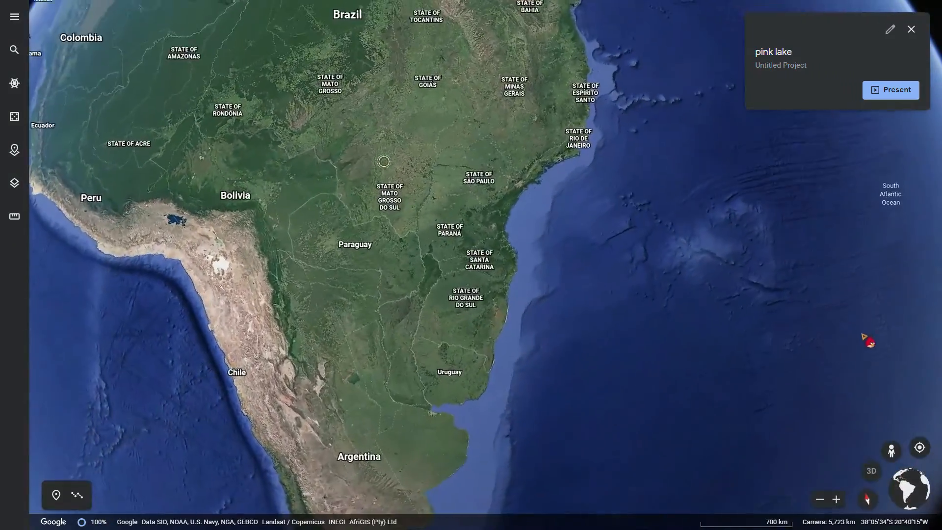
pyautogui.scroll(2, 595, 373)
pyautogui.scroll(-4, 595, 372)
pyautogui.scroll(-5, 595, 373)
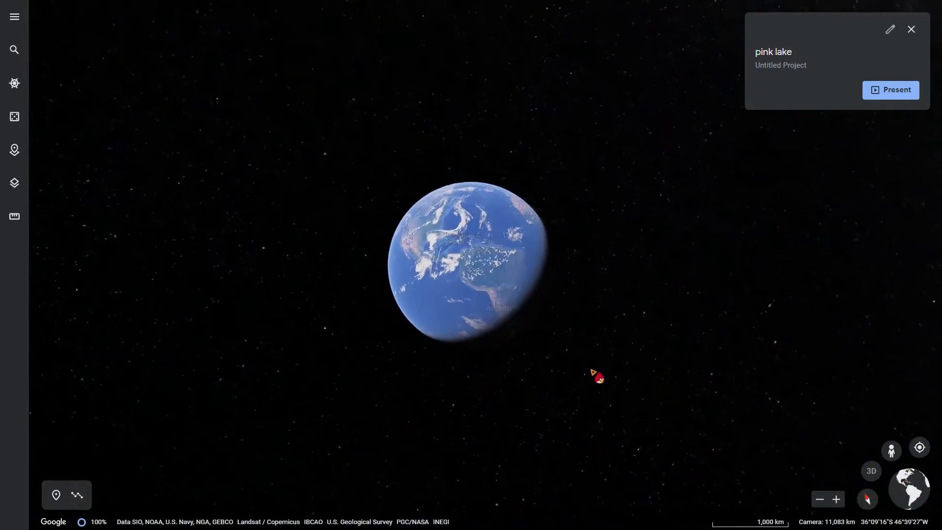
pyautogui.scroll(5, 403, 233)
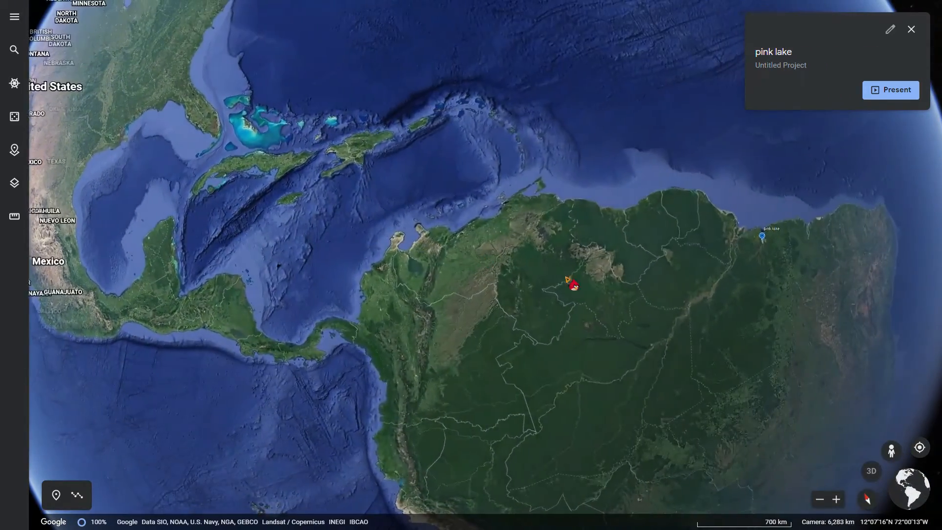
# - Examine where the "pink lake" placemark lies along Brazil's northern coast relative to the neighbouring states and countries
pyautogui.moveTo(566, 278); pyautogui.dragTo(374, 269)
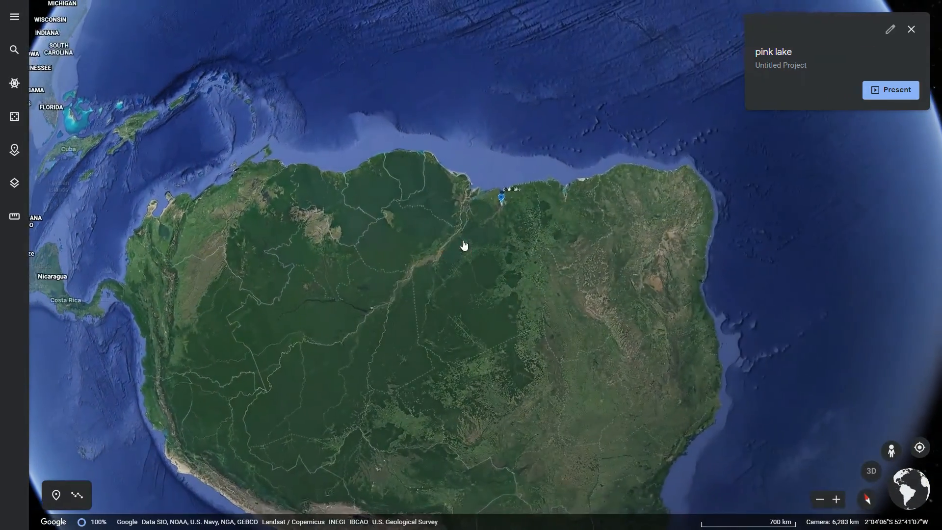
pyautogui.scroll(-2, 459, 241)
pyautogui.scroll(3, 458, 241)
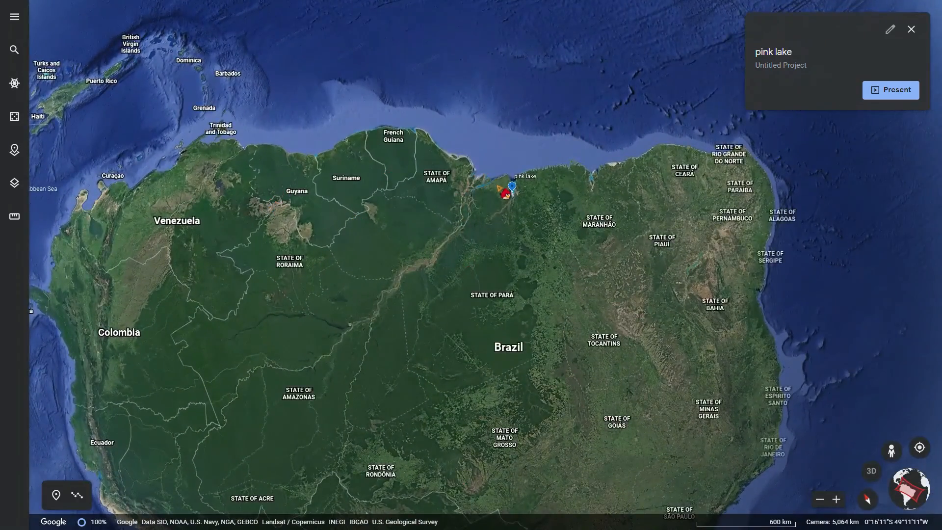
pyautogui.scroll(3, 497, 186)
pyautogui.scroll(-2, 315, 151)
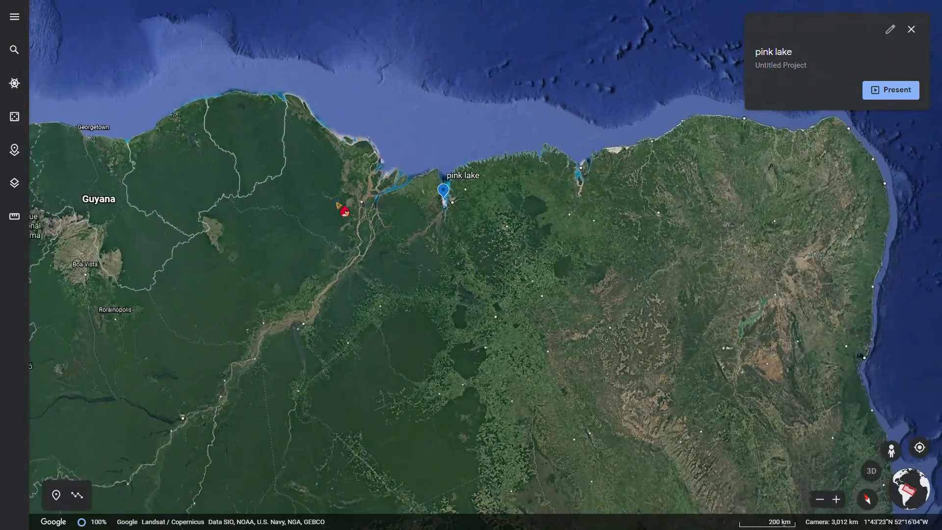
pyautogui.scroll(-2, 317, 227)
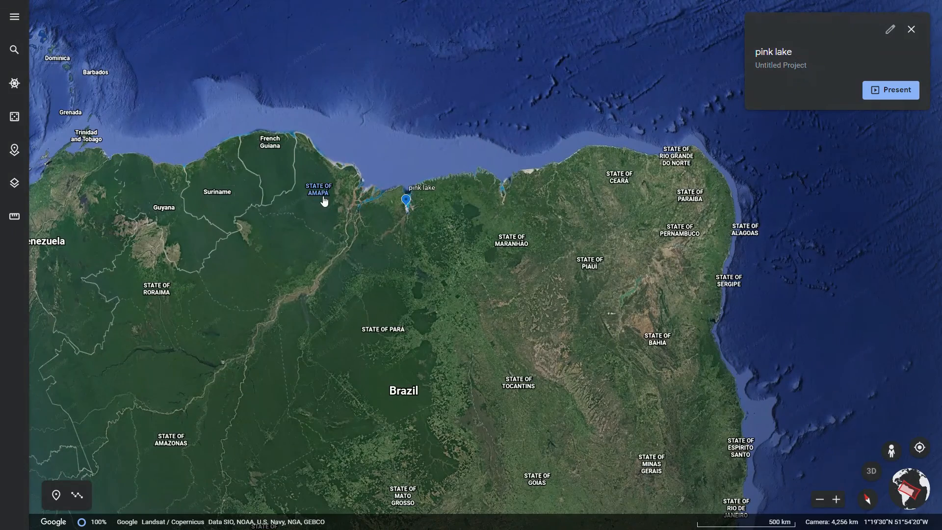
pyautogui.moveTo(308, 200); pyautogui.dragTo(253, 242)
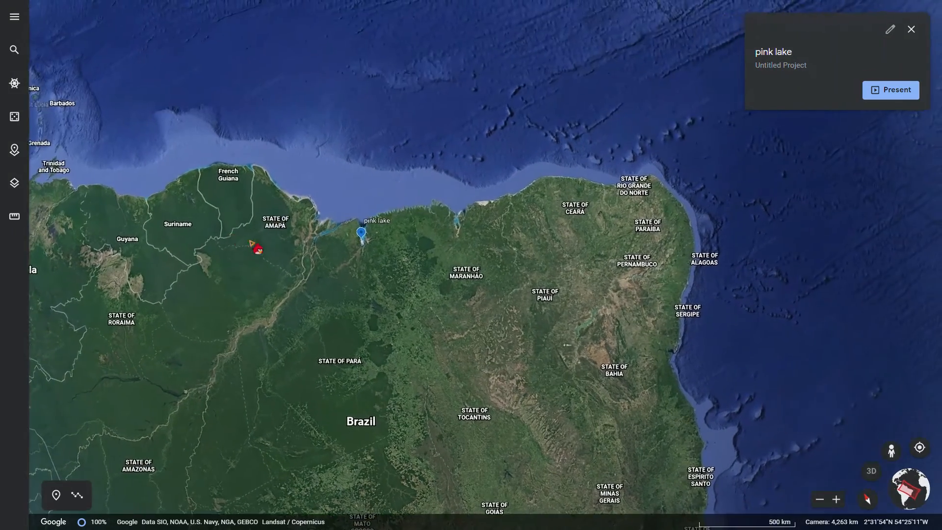
# - View the river mouth holding the "pink lake" placemark and the coastline on both sides of it
pyautogui.scroll(3, 291, 275)
pyautogui.scroll(2, 291, 275)
pyautogui.scroll(4, 468, 297)
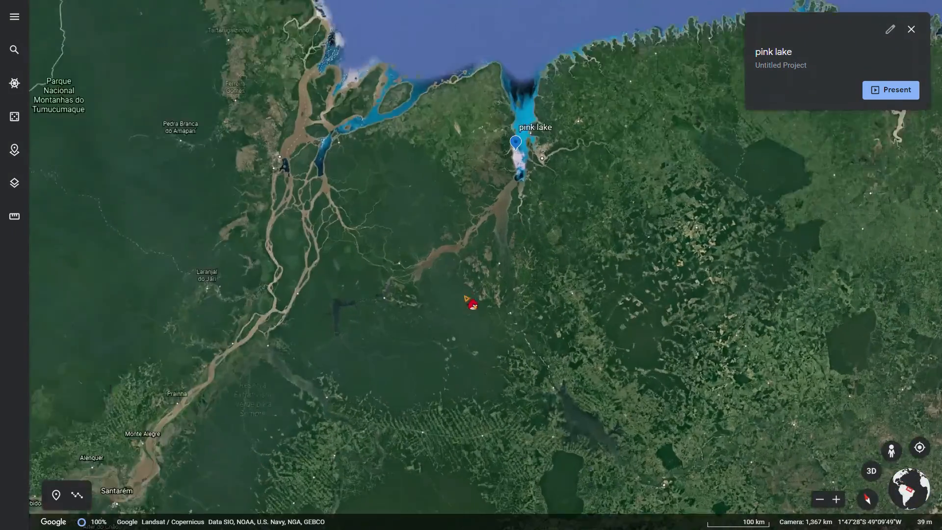
pyautogui.moveTo(529, 124); pyautogui.dragTo(441, 435)
pyautogui.scroll(-2, 463, 268)
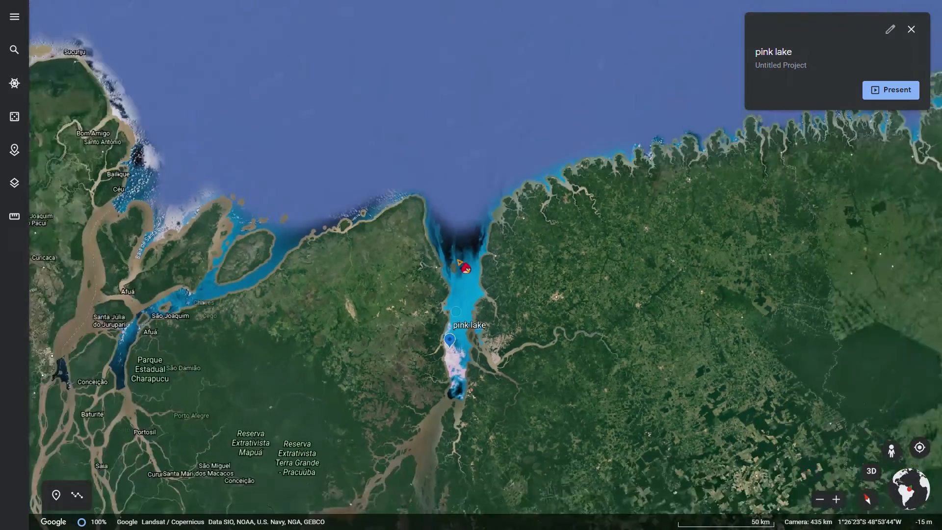
# - Examine the brown river channels south of the coloured water, following them past Abaetetuba to Maiauatá
pyautogui.scroll(4, 458, 313)
pyautogui.moveTo(436, 275); pyautogui.dragTo(423, 162)
pyautogui.scroll(4, 434, 365)
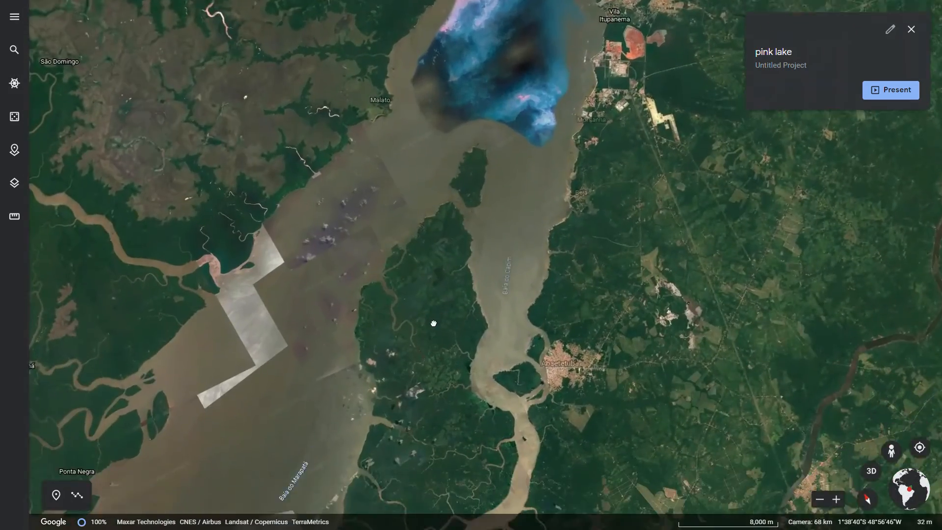
pyautogui.moveTo(434, 323); pyautogui.dragTo(428, 189)
pyautogui.moveTo(451, 338); pyautogui.dragTo(445, 258)
pyautogui.scroll(2, 444, 270)
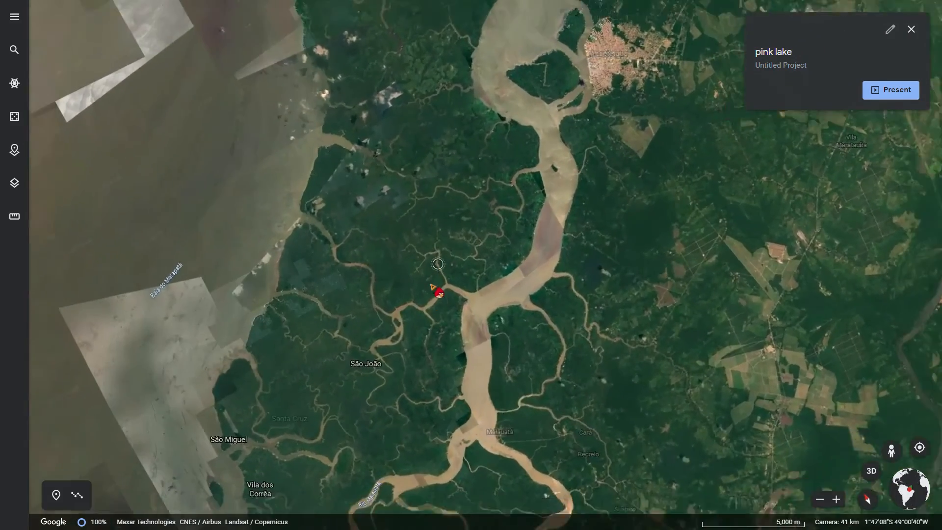
pyautogui.scroll(-1, 436, 293)
pyautogui.moveTo(419, 300); pyautogui.dragTo(436, 226)
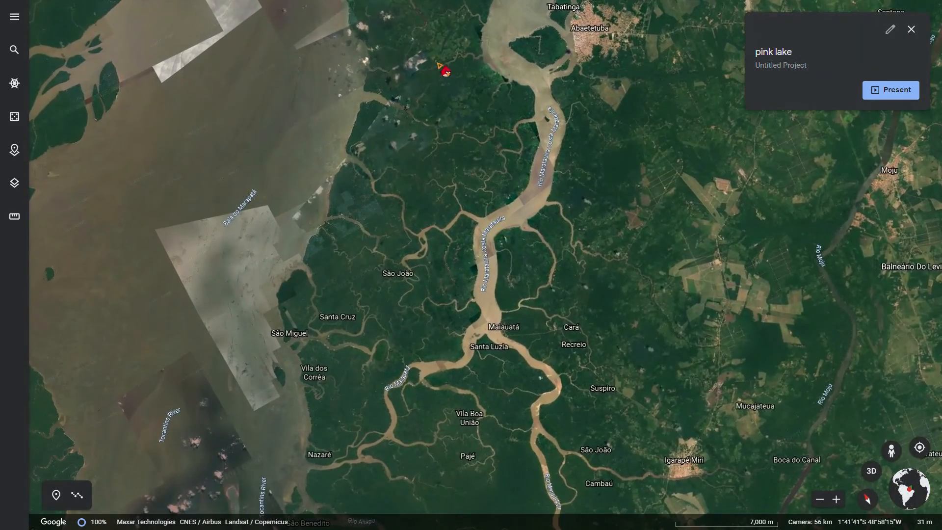
# - Return to the coloured water and inspect the pink and white patches around the "pink lake" placemark
pyautogui.moveTo(439, 65); pyautogui.dragTo(475, 314)
pyautogui.scroll(-4, 476, 313)
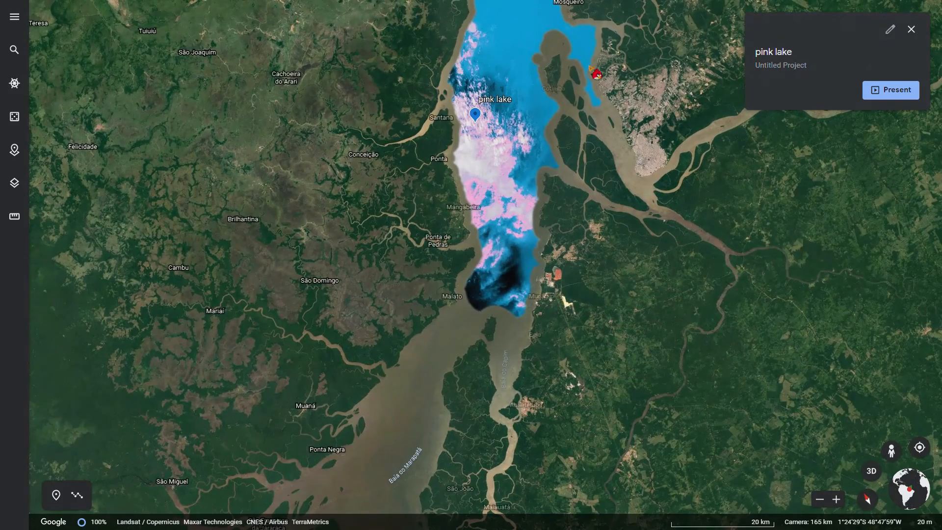
pyautogui.moveTo(546, 339); pyautogui.dragTo(541, 178)
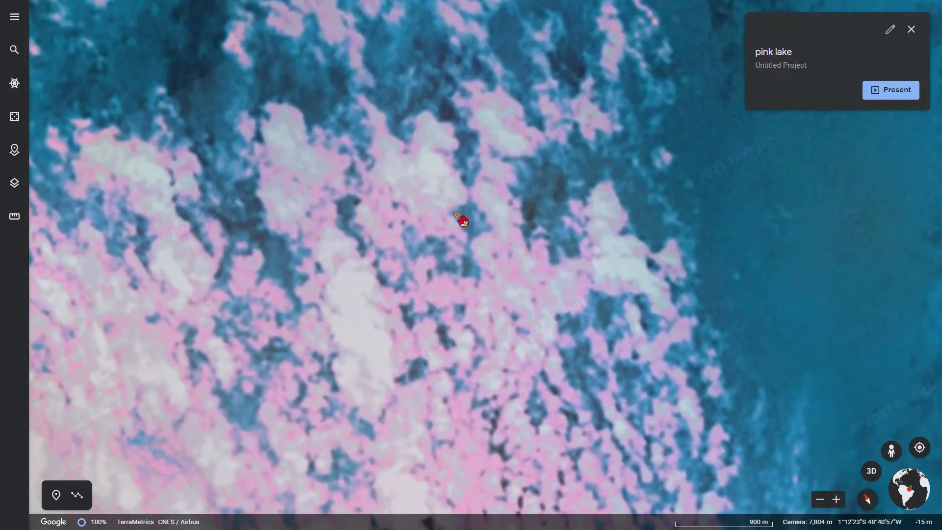
pyautogui.moveTo(454, 299); pyautogui.dragTo(437, 169)
pyautogui.scroll(-7, 448, 280)
pyautogui.moveTo(441, 363); pyautogui.dragTo(406, 177)
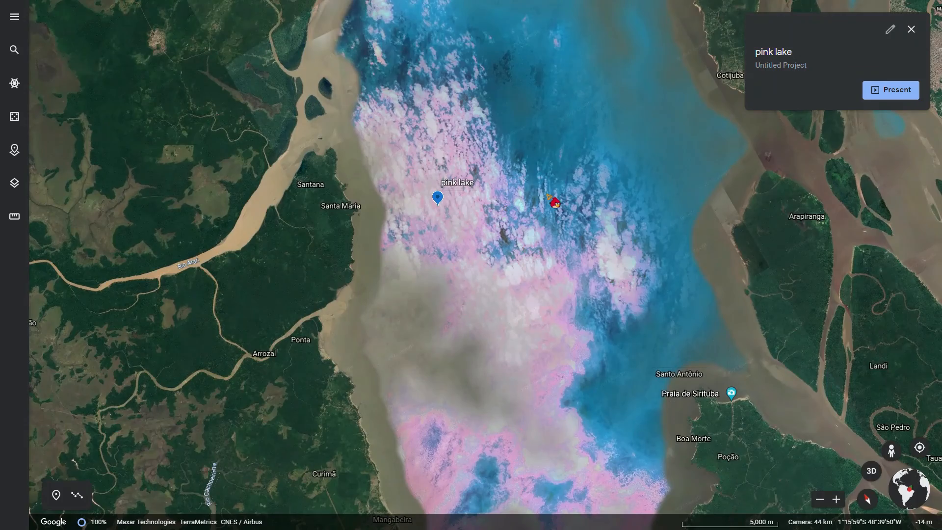
# - Inspect the boundaries between pink, grey and blue water east and south of the "pink lake" placemark at close range
pyautogui.scroll(10, 548, 196)
pyautogui.moveTo(396, 236); pyautogui.dragTo(462, 89)
pyautogui.scroll(-7, 451, 316)
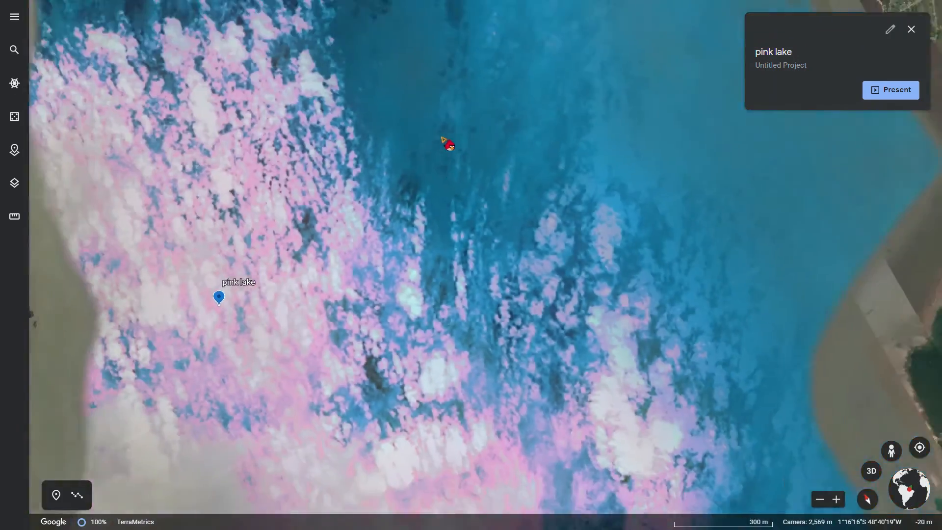
pyautogui.scroll(-7, 447, 147)
pyautogui.moveTo(397, 280); pyautogui.dragTo(380, 193)
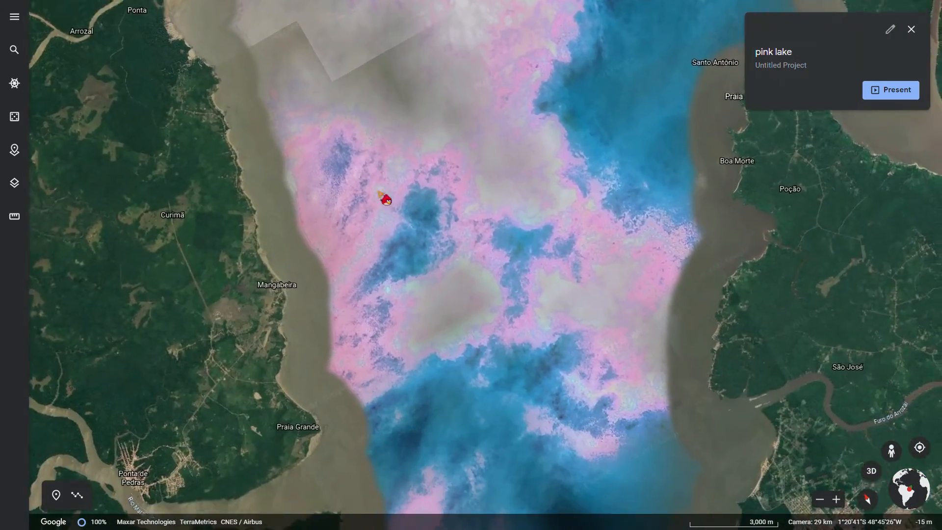
pyautogui.scroll(8, 413, 299)
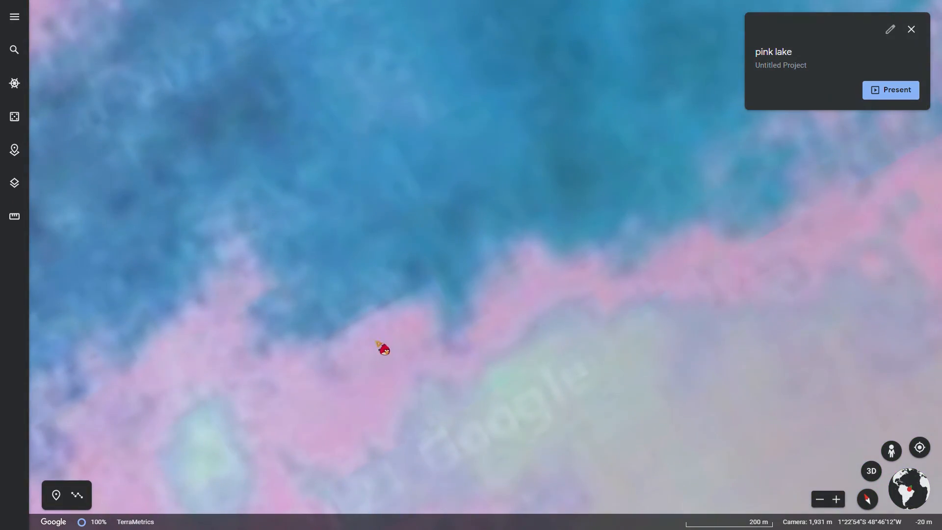
pyautogui.scroll(-8, 379, 342)
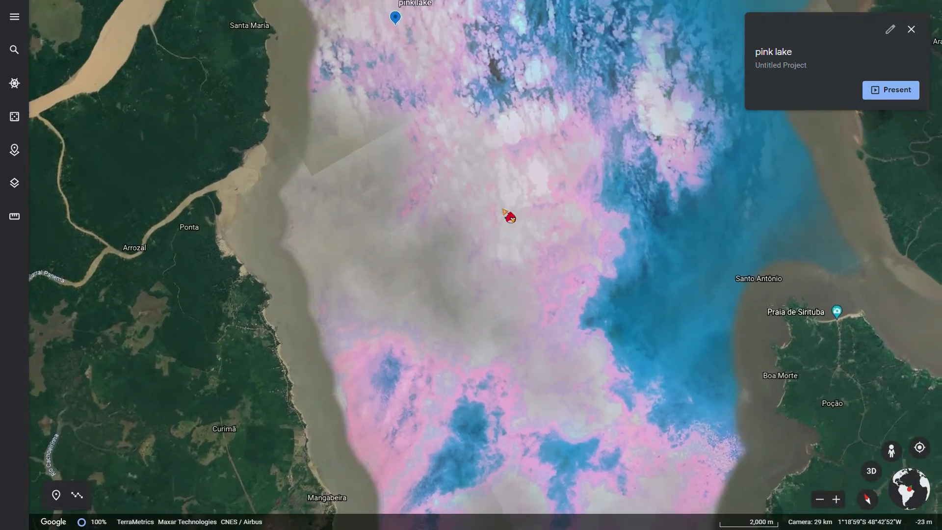
# - Examine the scattered pink patches in the blue water north of the "pink lake" placemark, near the western shore
pyautogui.scroll(2, 503, 209)
pyautogui.moveTo(455, 228); pyautogui.dragTo(439, 412)
pyautogui.moveTo(305, 196); pyautogui.dragTo(311, 364)
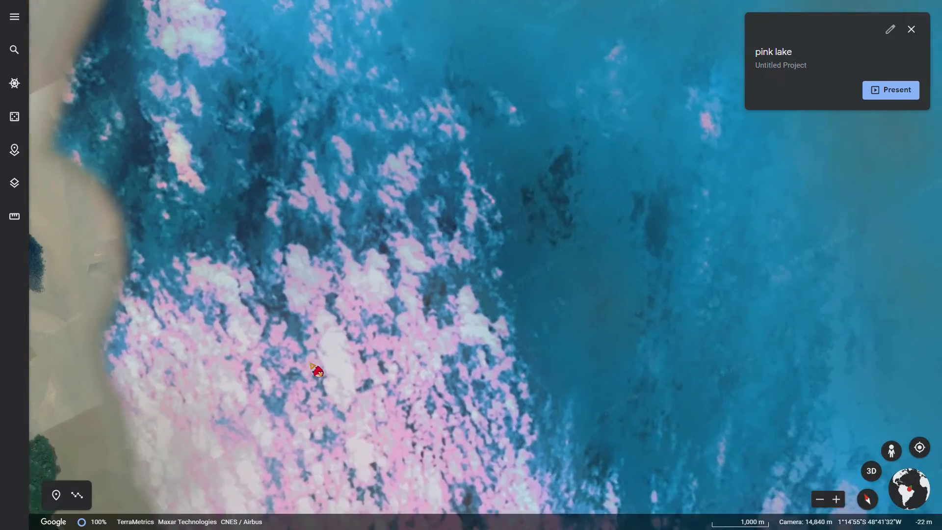
pyautogui.moveTo(306, 318); pyautogui.dragTo(324, 385)
pyautogui.moveTo(334, 248); pyautogui.dragTo(336, 260)
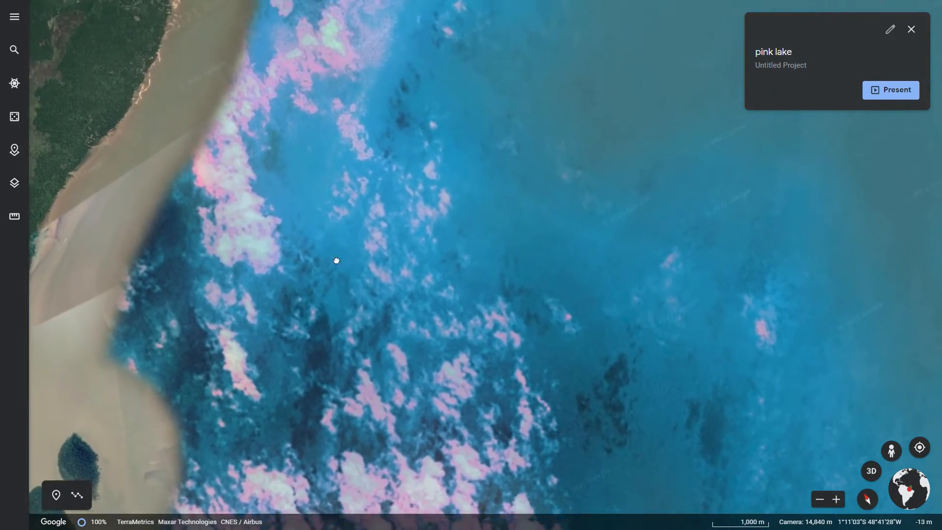
pyautogui.scroll(5, 339, 319)
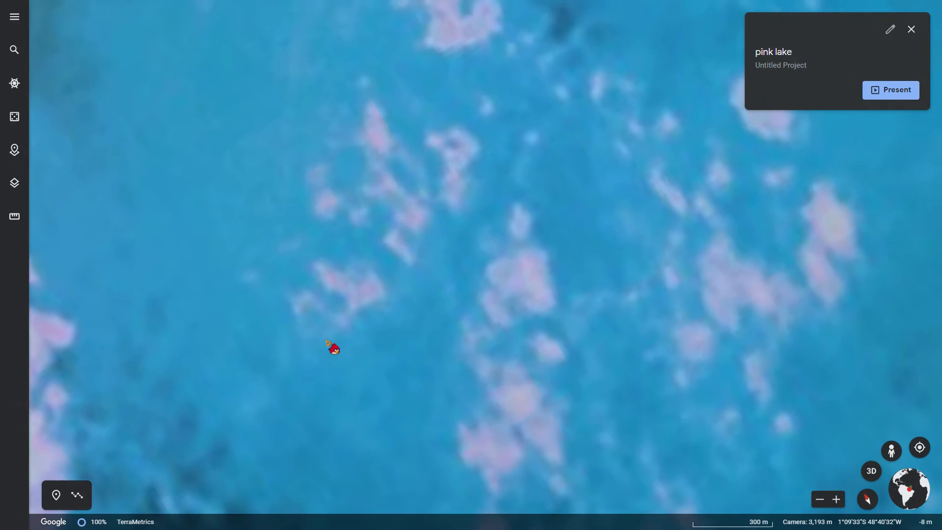
pyautogui.scroll(-2, 334, 348)
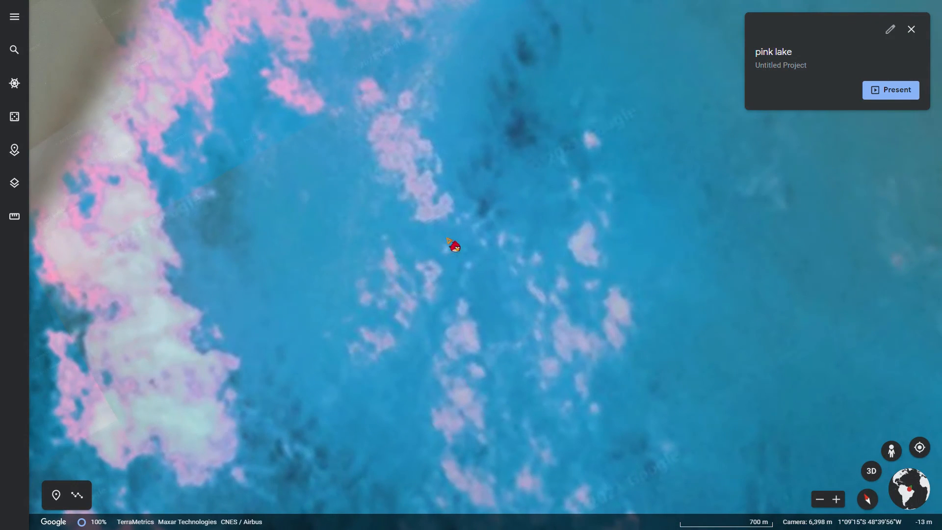
# - Inspect the blue water between the pink patches at close range and compare it with the coloured area's northern edge
pyautogui.scroll(6, 454, 245)
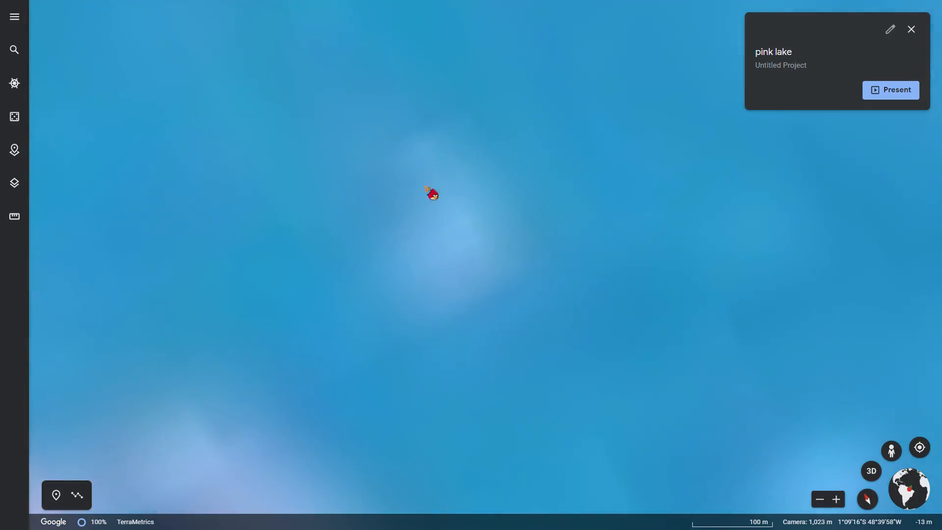
pyautogui.scroll(-10, 466, 295)
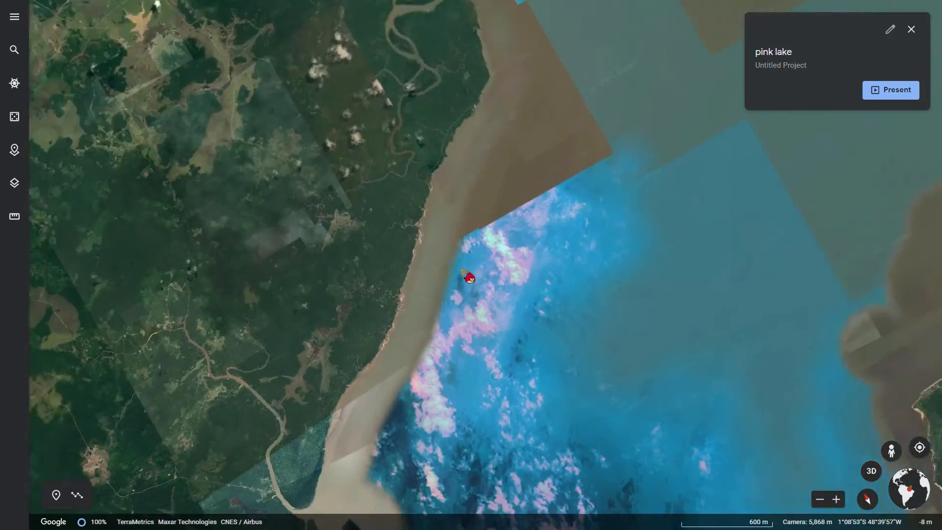
pyautogui.scroll(5, 466, 324)
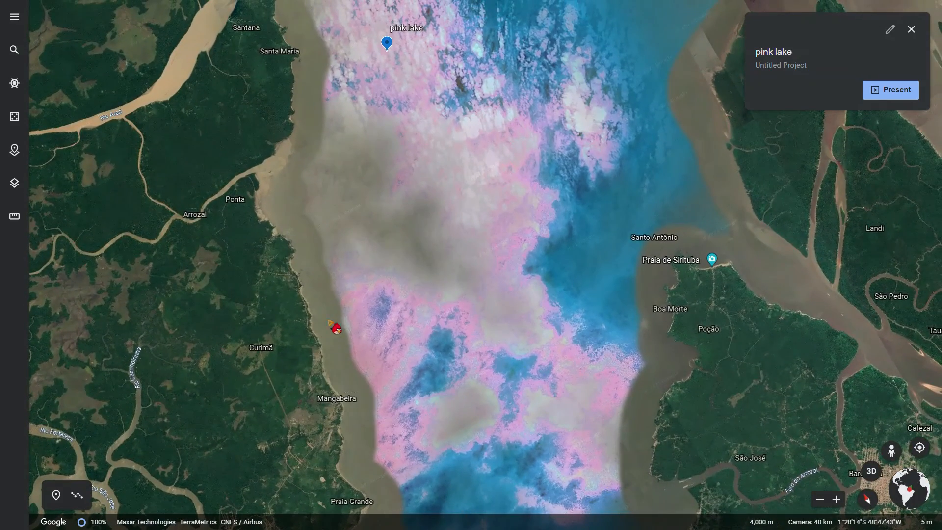
# - Fly to the saved "erosion" placemark and examine the surrounding coastal slopes and gully from several 3D angles
pyautogui.click(14, 153)
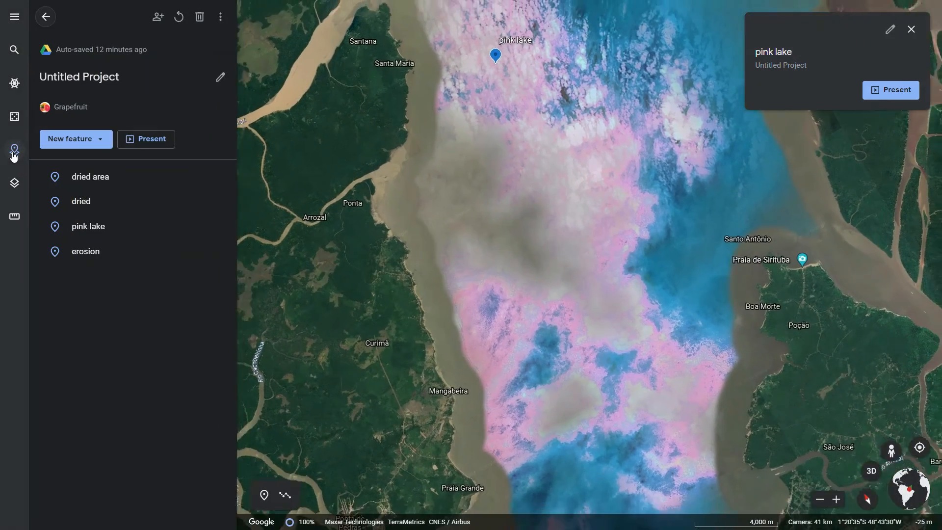
pyautogui.click(96, 252)
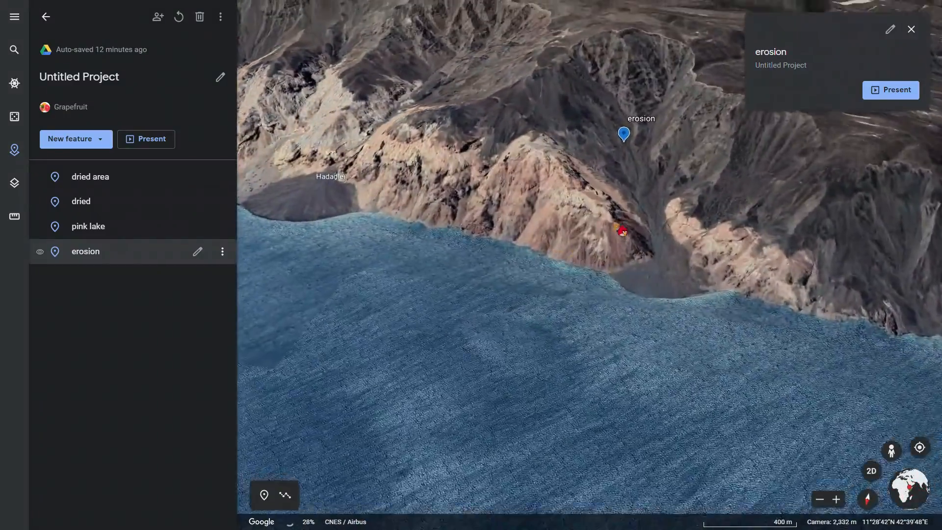
pyautogui.moveTo(592, 227); pyautogui.dragTo(643, 259)
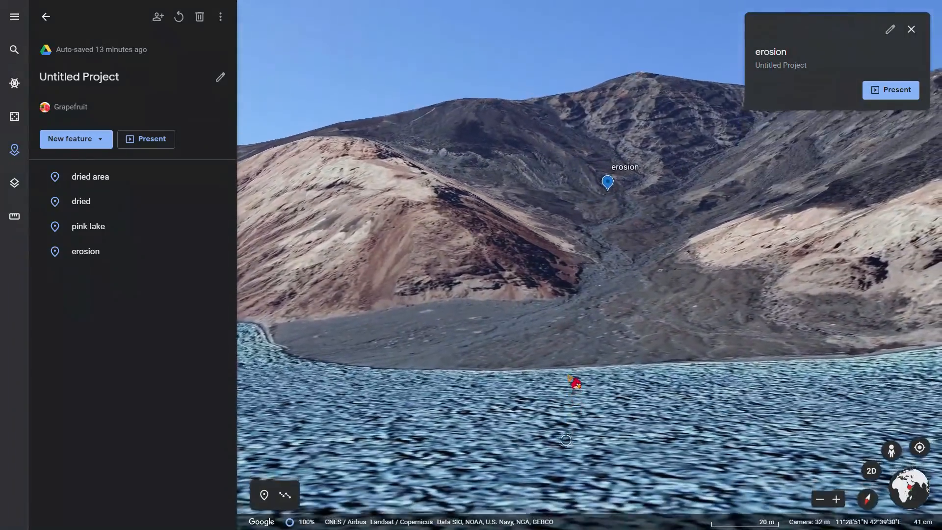
pyautogui.moveTo(570, 377); pyautogui.dragTo(557, 528, button='middle')
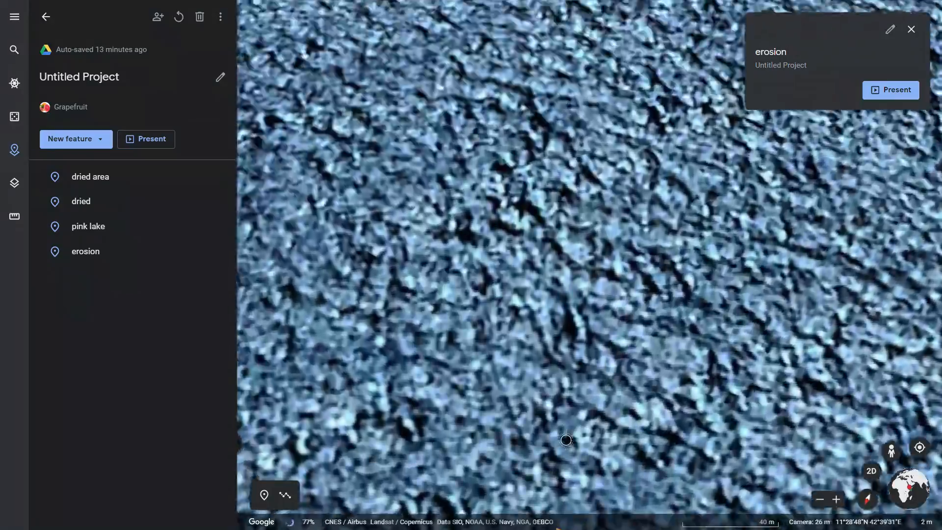
pyautogui.moveTo(573, 328); pyautogui.dragTo(587, 228, button='middle')
pyautogui.moveTo(578, 129)
pyautogui.mouseDown(button='right')
pyautogui.moveTo(560, 292)
pyautogui.moveTo(578, 130)
pyautogui.mouseUp(button='right')
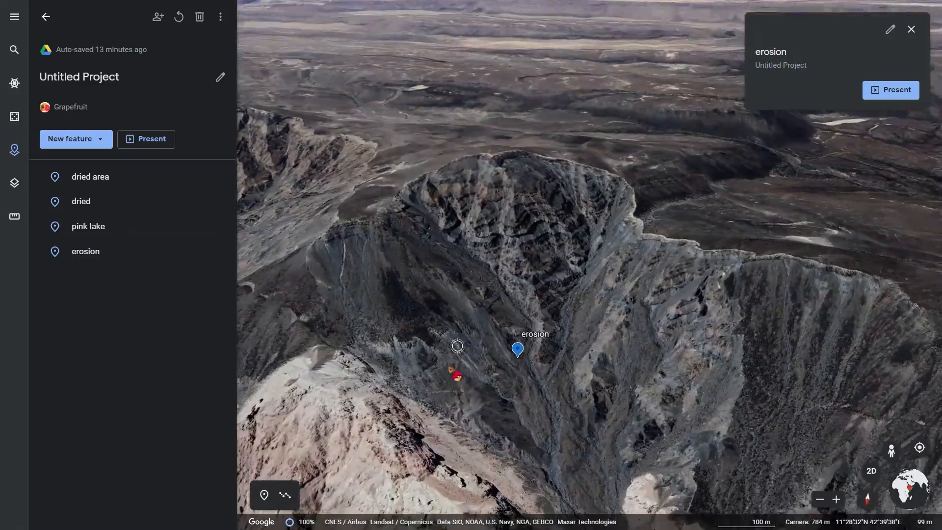
# - Hide the project's placemark list and examine the pale cliffs and dark gravel fan along the coast near Dadin
pyautogui.click(15, 151)
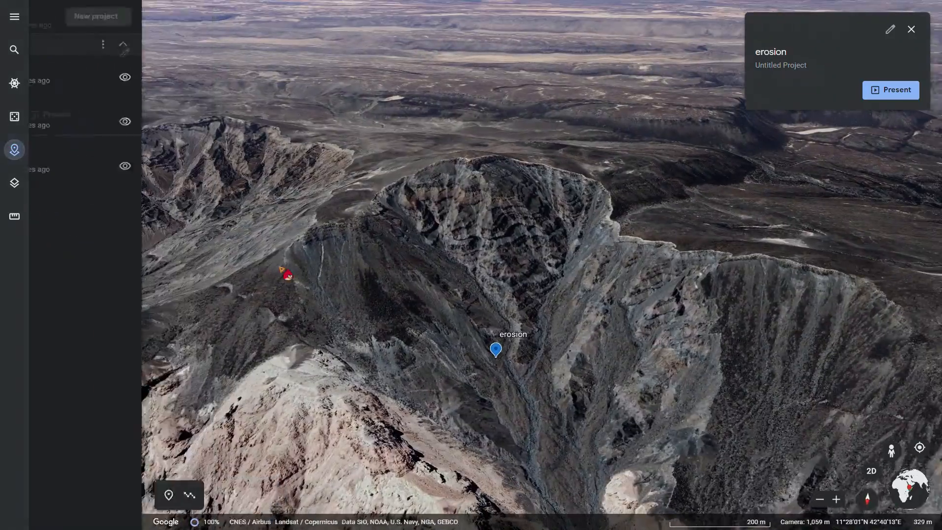
pyautogui.moveTo(388, 314); pyautogui.dragTo(589, 329)
pyautogui.moveTo(344, 289); pyautogui.dragTo(580, 272)
pyautogui.scroll(-5, 579, 271)
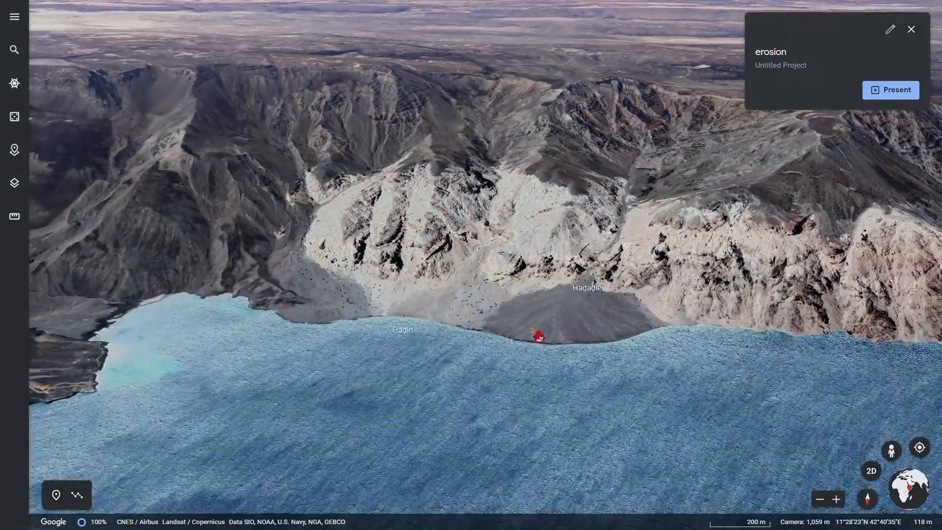
pyautogui.scroll(-4, 534, 334)
pyautogui.scroll(4, 523, 316)
pyautogui.moveTo(499, 316); pyautogui.dragTo(497, 244, button='middle')
pyautogui.scroll(6, 497, 244)
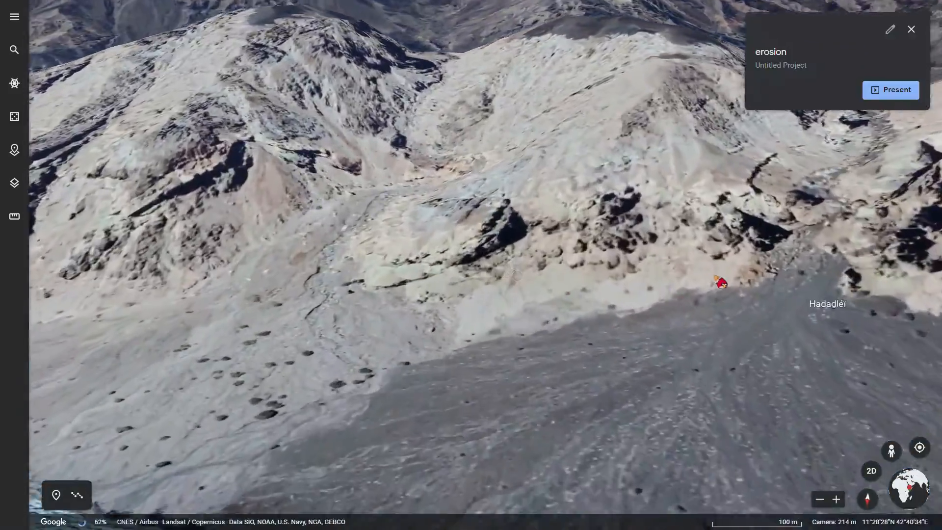
# - View the whole globe from space, rotate it past Antarctica and the Pacific, and close the "erosion" placemark's details
pyautogui.scroll(-3, 377, 250)
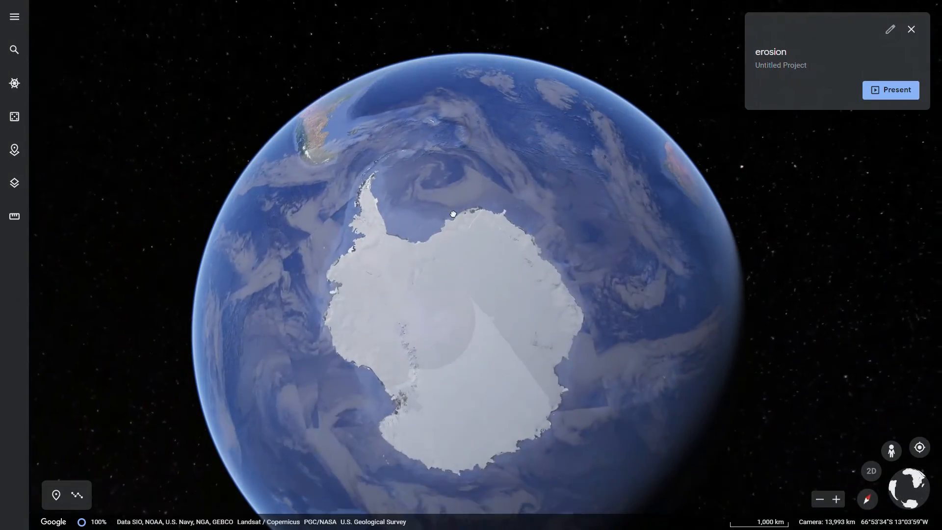
pyautogui.moveTo(511, 159); pyautogui.dragTo(417, 304)
pyautogui.scroll(-10, 417, 304)
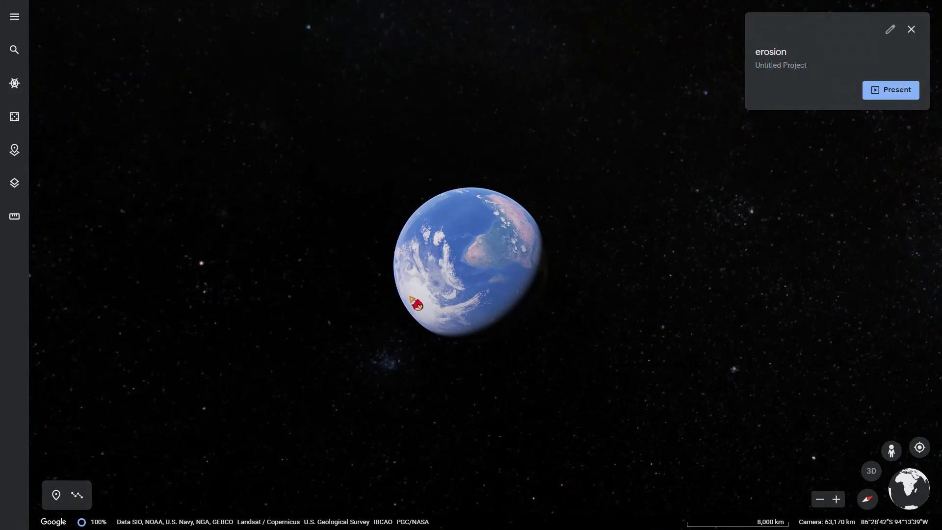
pyautogui.moveTo(485, 256); pyautogui.dragTo(625, 184)
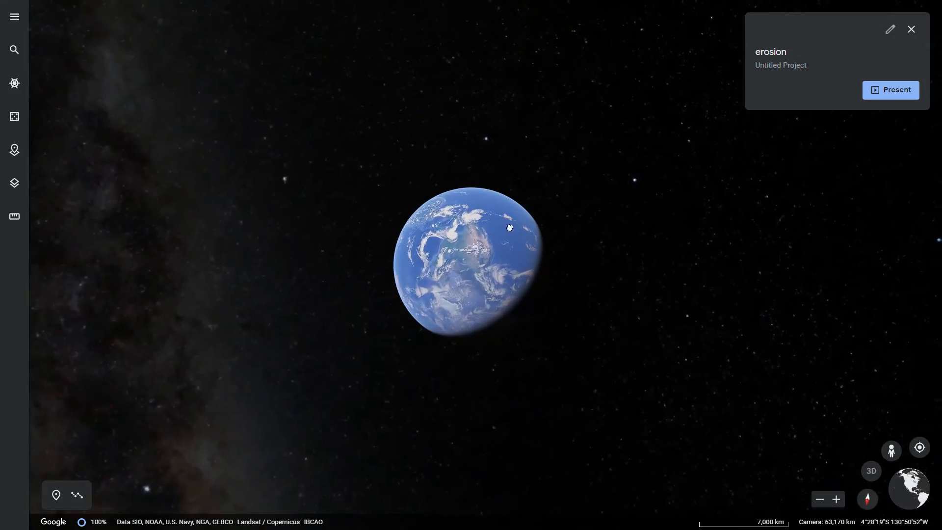
pyautogui.moveTo(519, 235); pyautogui.dragTo(480, 251)
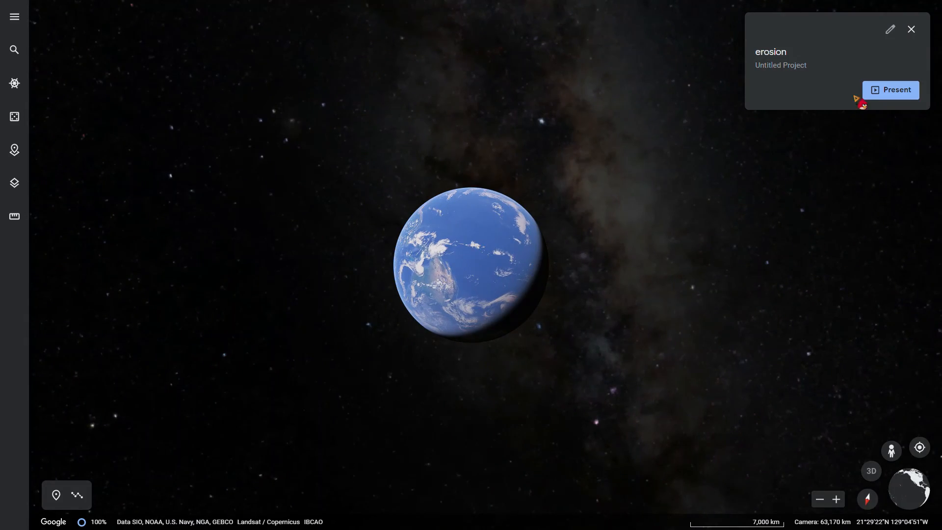
pyautogui.click(901, 89)
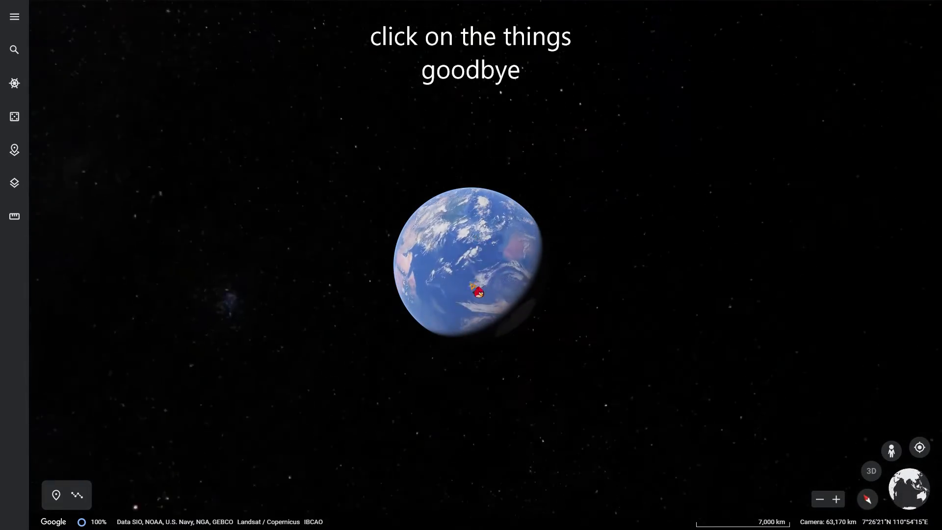